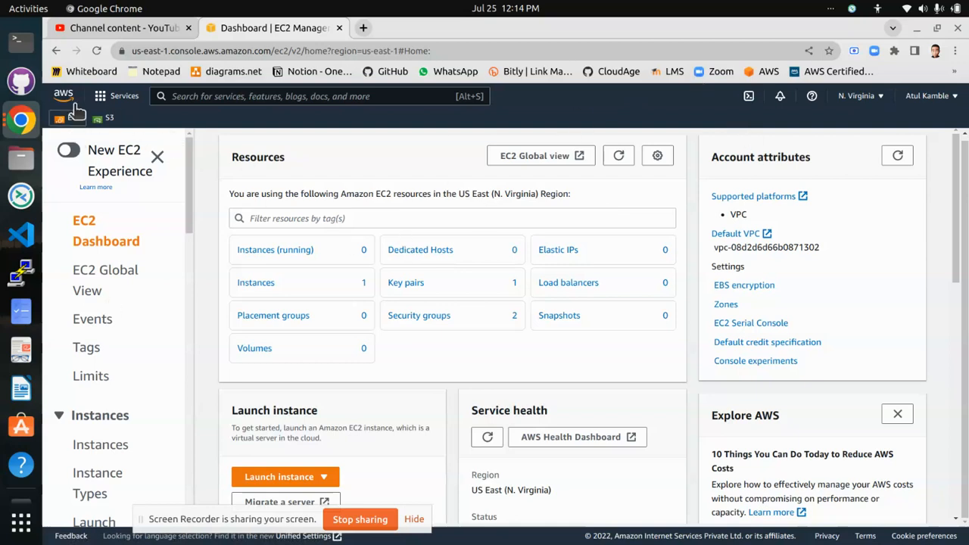
Reload the EC2 dashboard and start launching a new instance
click(173, 97)
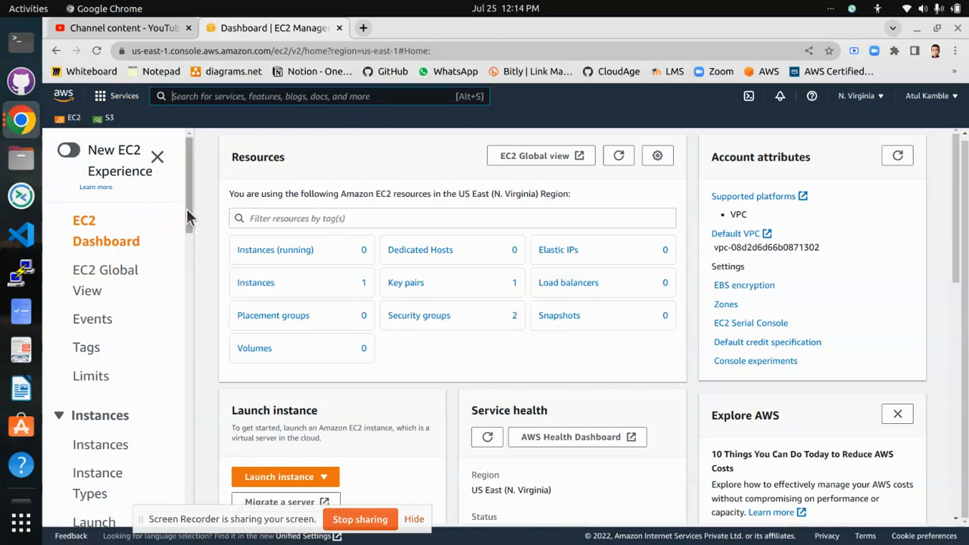
click(73, 119)
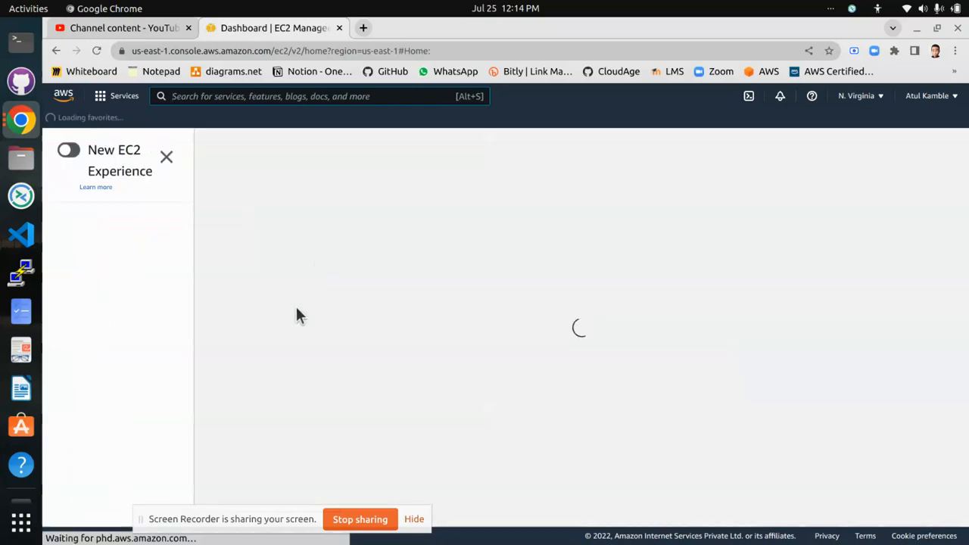
scroll(297, 318, down, 3)
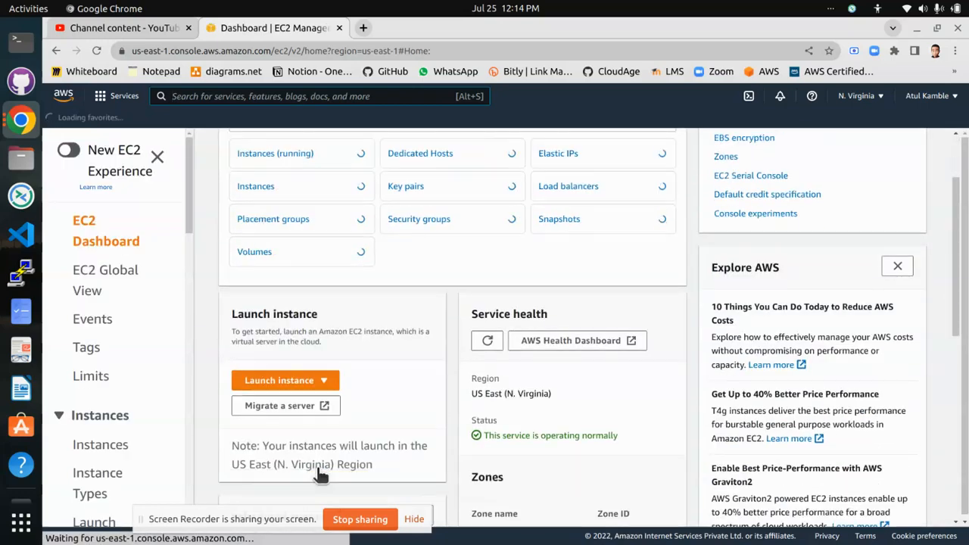
click(301, 383)
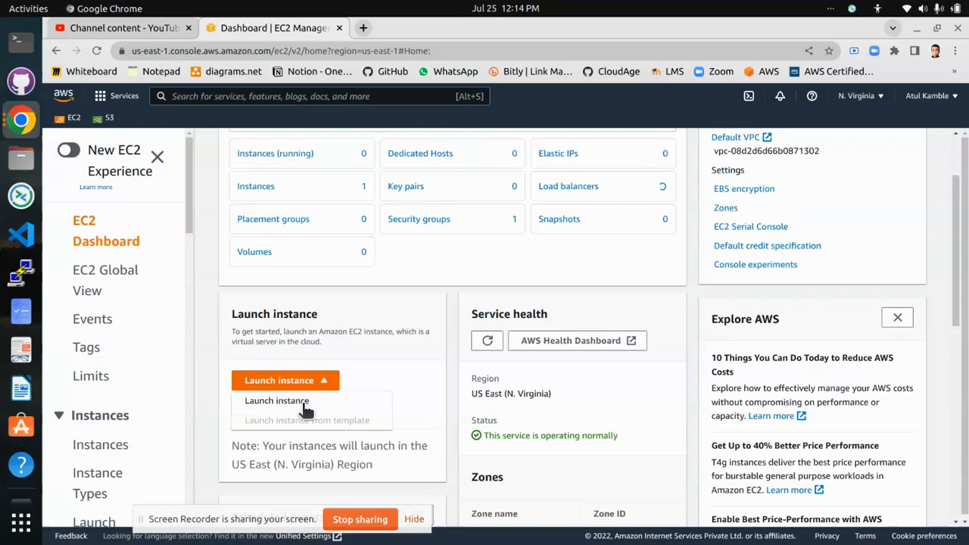
click(306, 403)
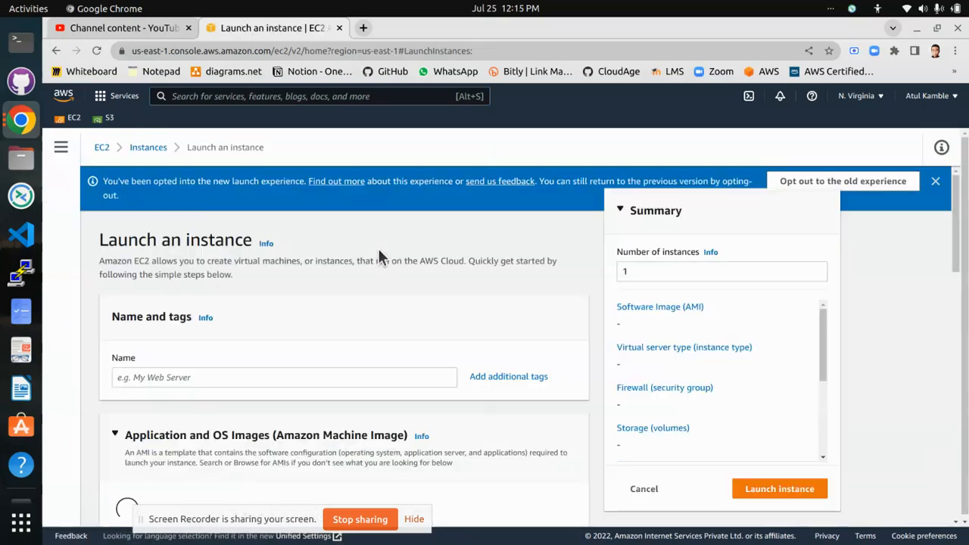
Name the new instance LINUX
scroll(328, 270, down, 2)
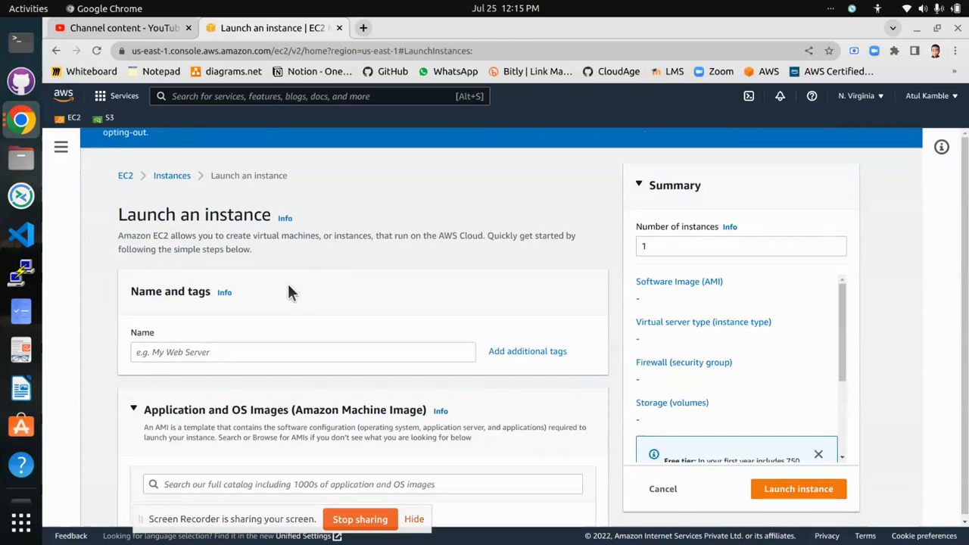
click(218, 309)
text(LINUX)
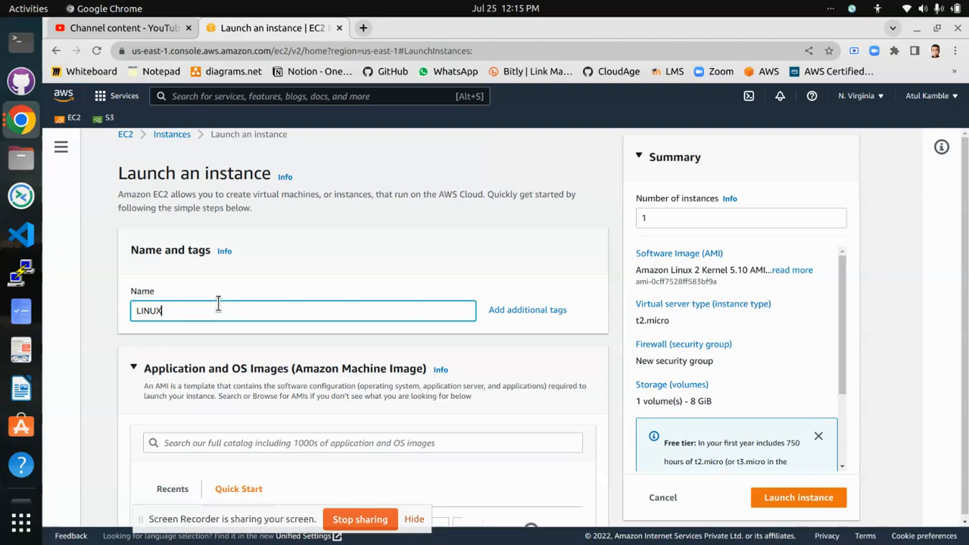
click(364, 237)
Choose the Ubuntu quick start image for the instance
scroll(328, 334, down, 3)
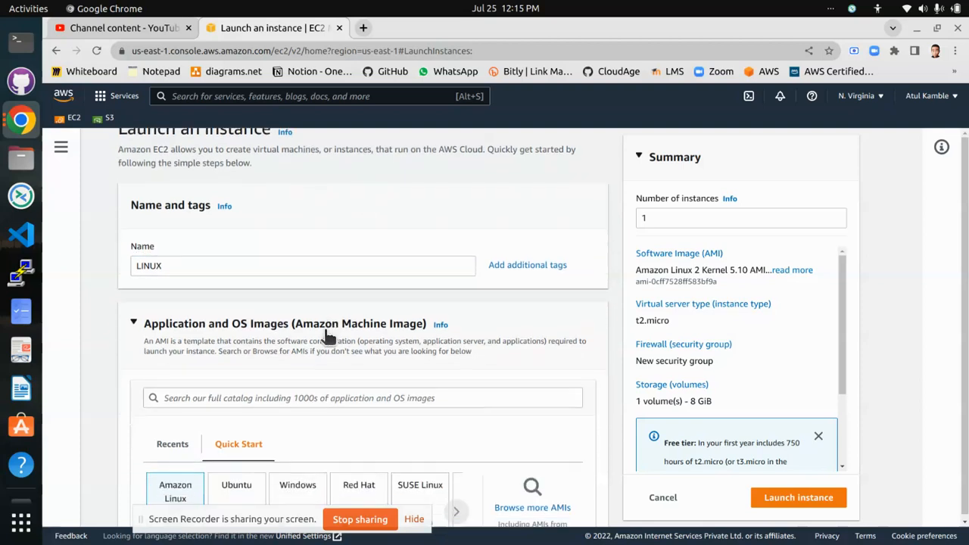
scroll(321, 329, down, 1)
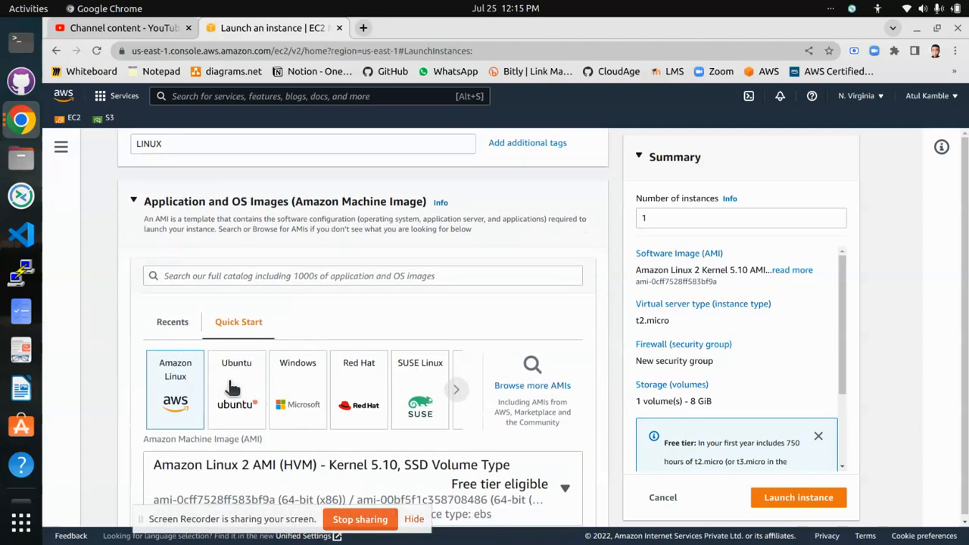
click(236, 384)
scroll(447, 354, down, 5)
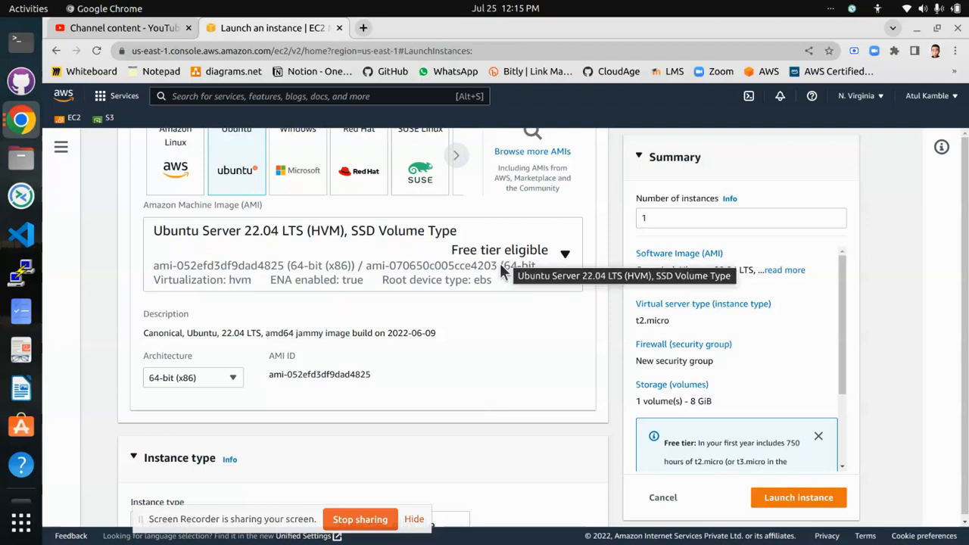
scroll(454, 324, down, 3)
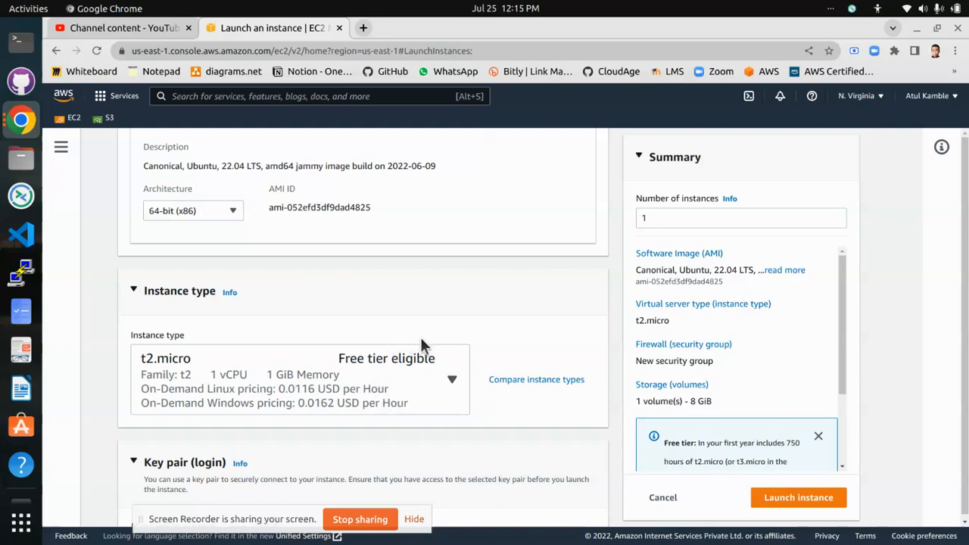
Create an RSA key pair named LINUX for the instance, with the private key in .pem format
scroll(424, 345, down, 5)
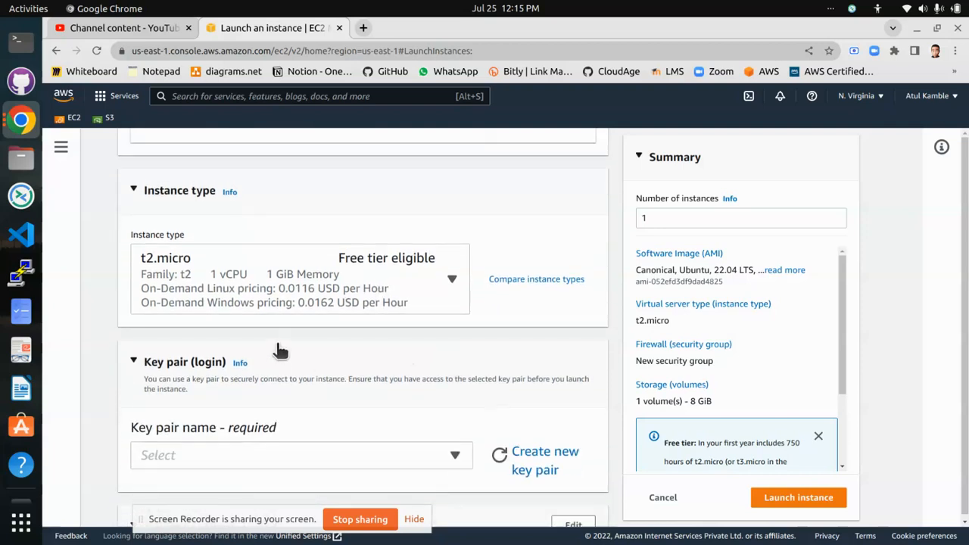
click(516, 361)
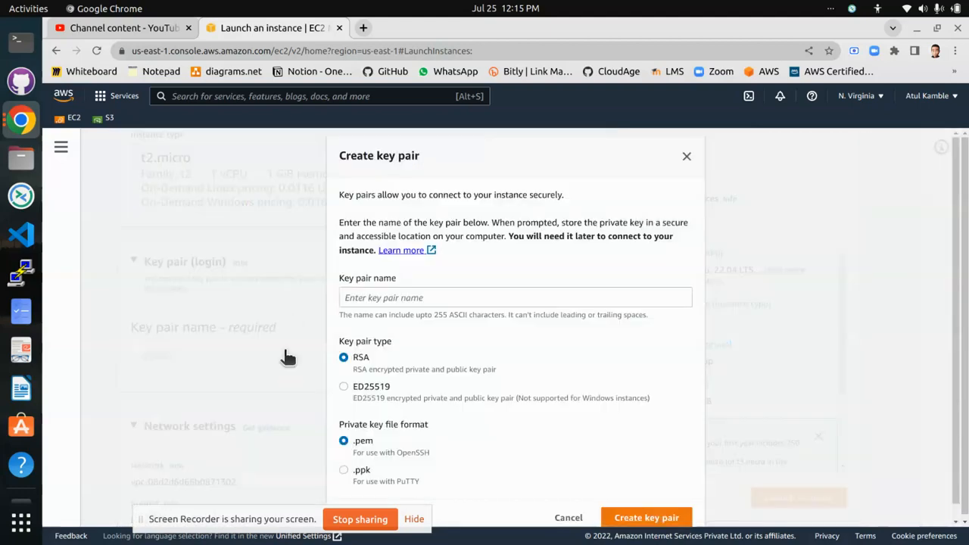
click(437, 296)
text(LINUX)
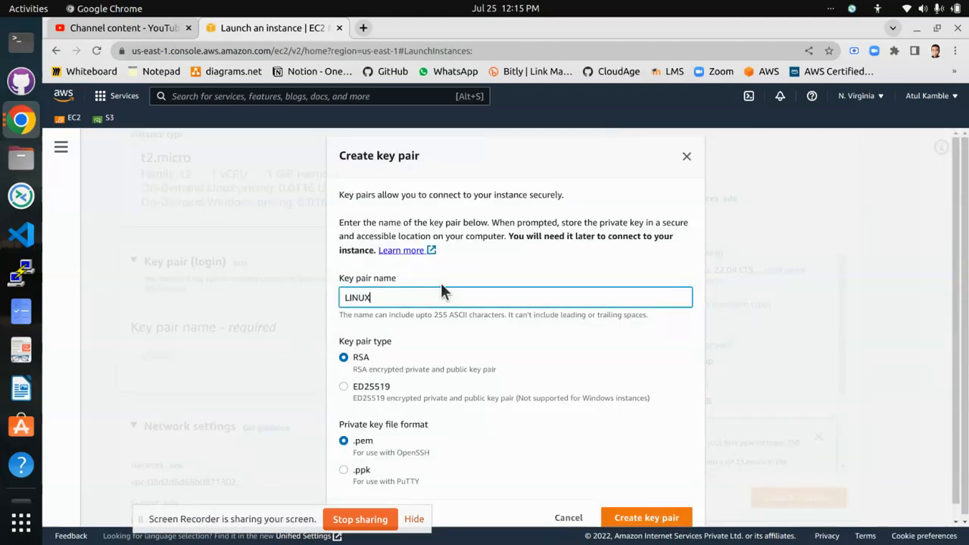
scroll(442, 449, down, 1)
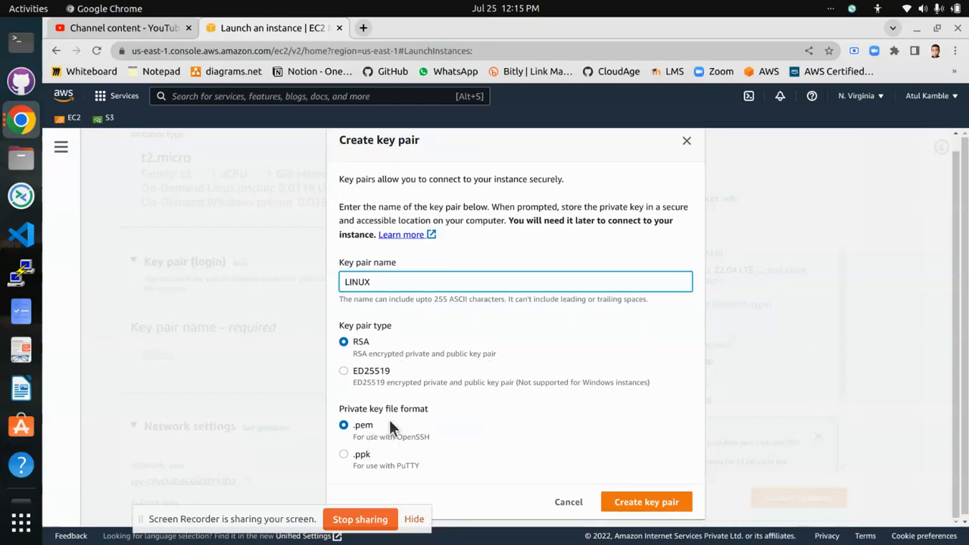
click(667, 500)
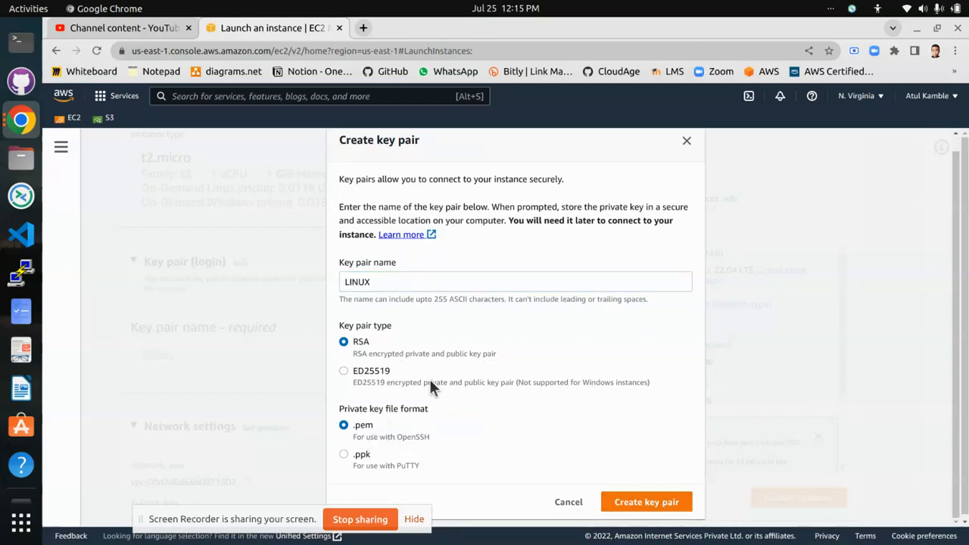
scroll(385, 371, down, 2)
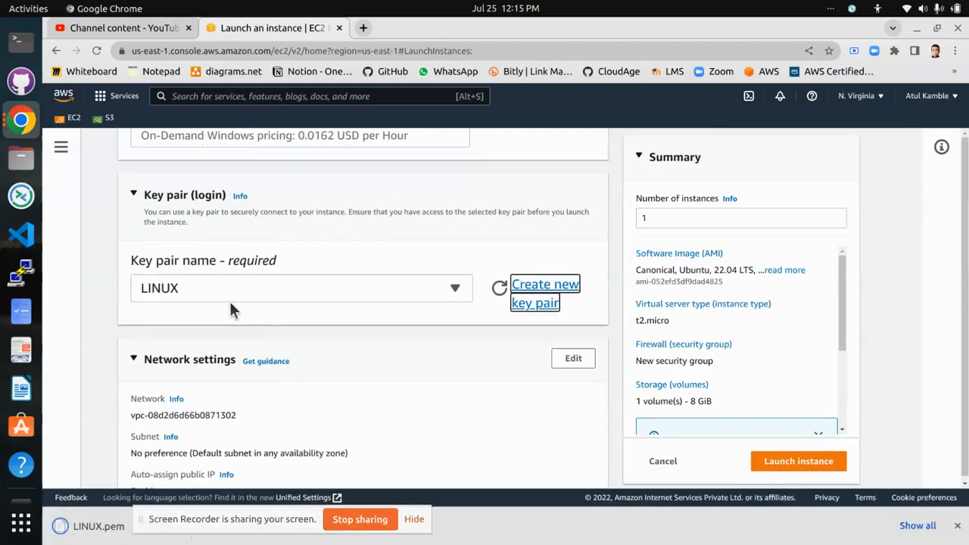
drag(295, 518, 362, 521)
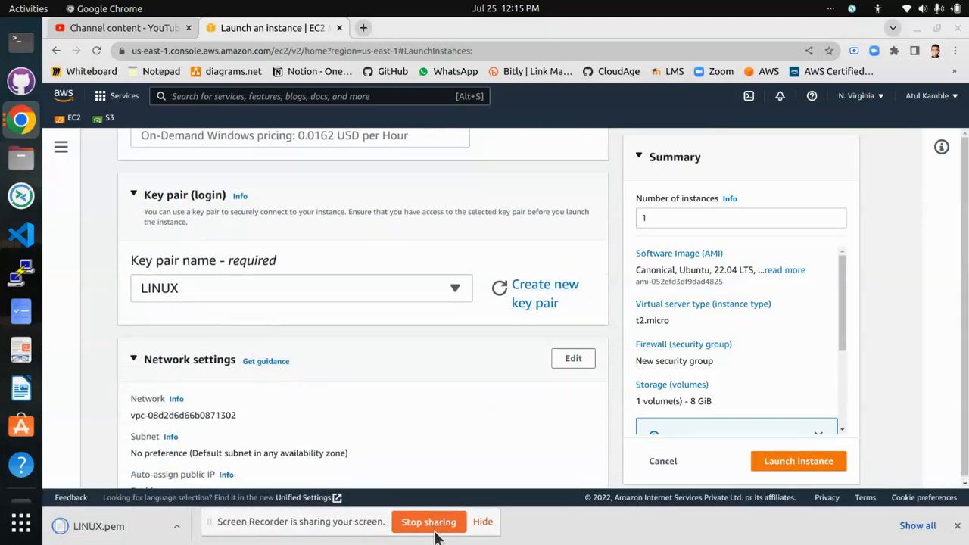
Launch the instance with the default security group and storage settings, and open the instances list
scroll(389, 341, down, 7)
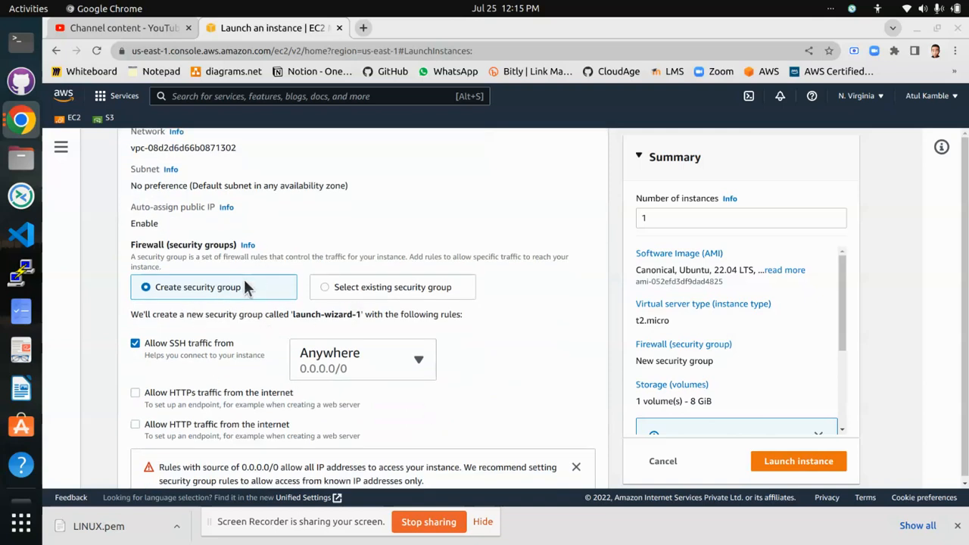
scroll(243, 300, down, 1)
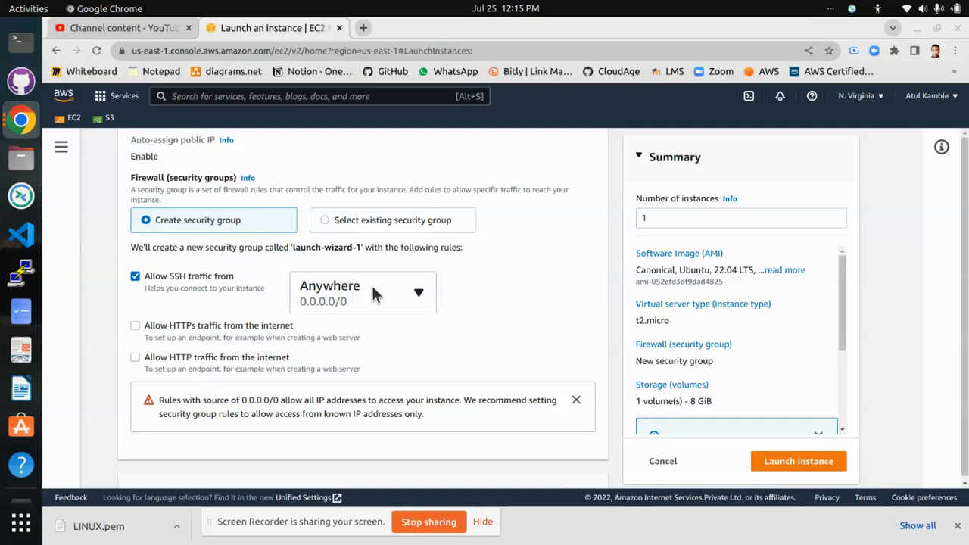
scroll(232, 370, down, 1)
click(360, 238)
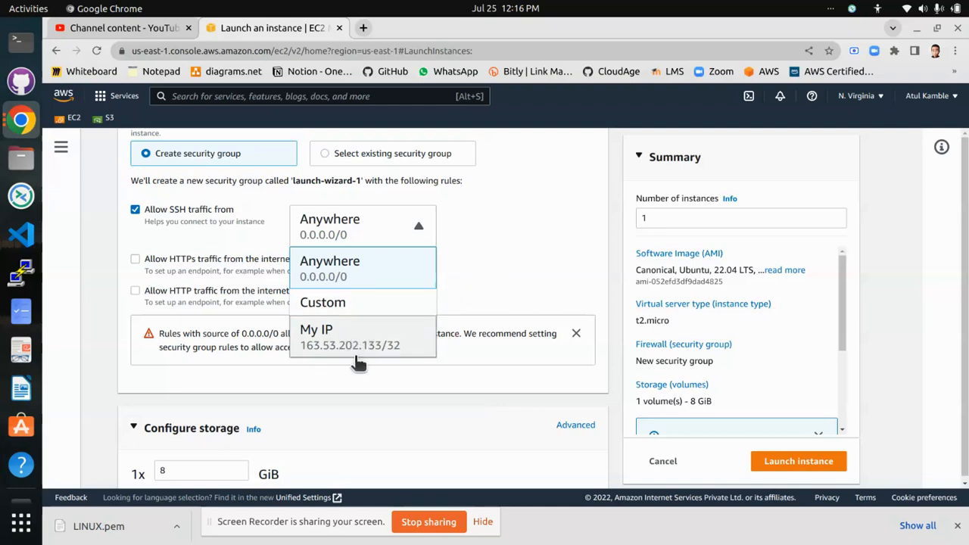
click(529, 271)
scroll(269, 328, down, 1)
scroll(269, 331, down, 5)
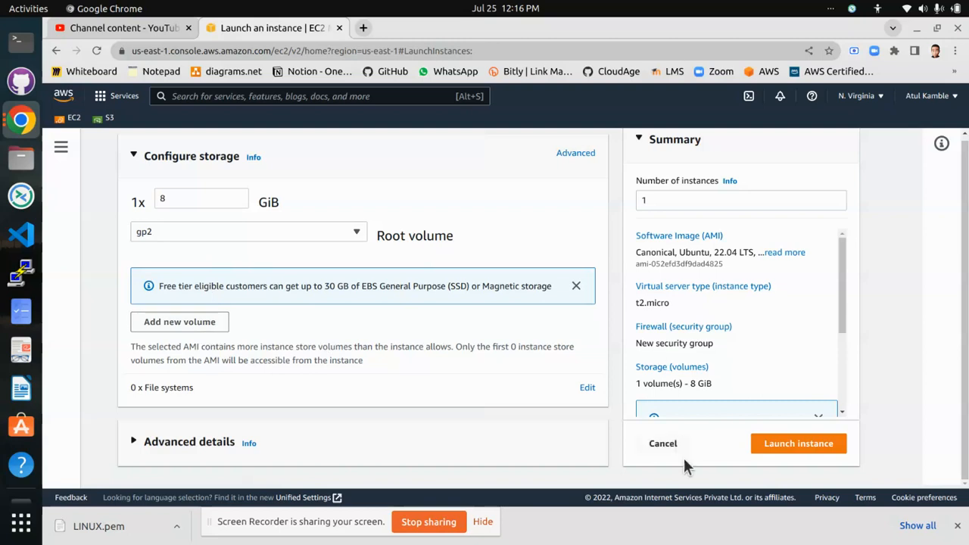
click(805, 449)
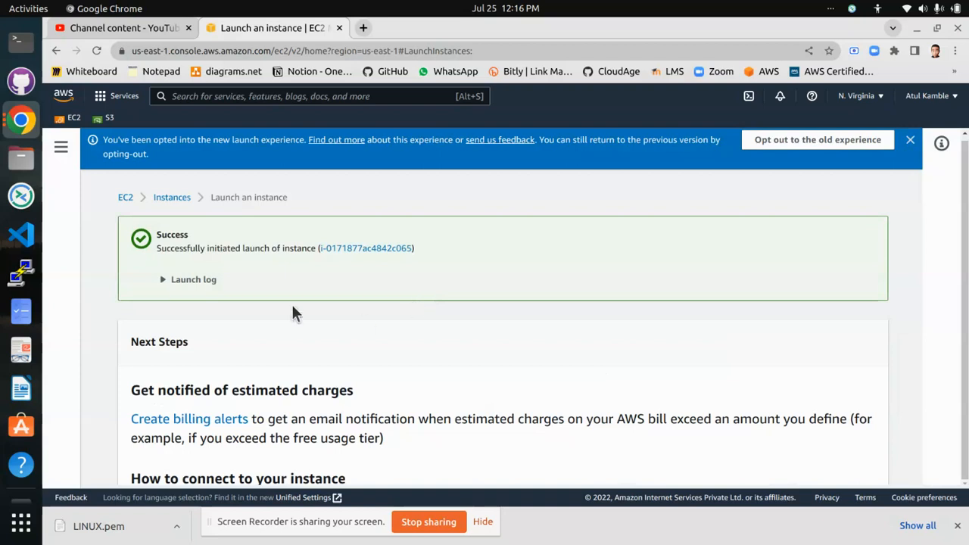
click(173, 199)
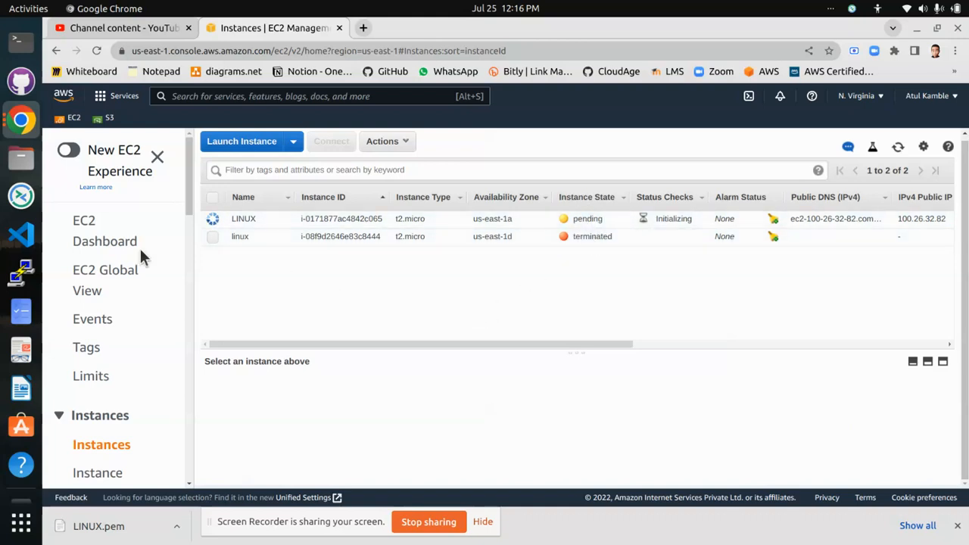
Switch to a Terminal window
click(23, 53)
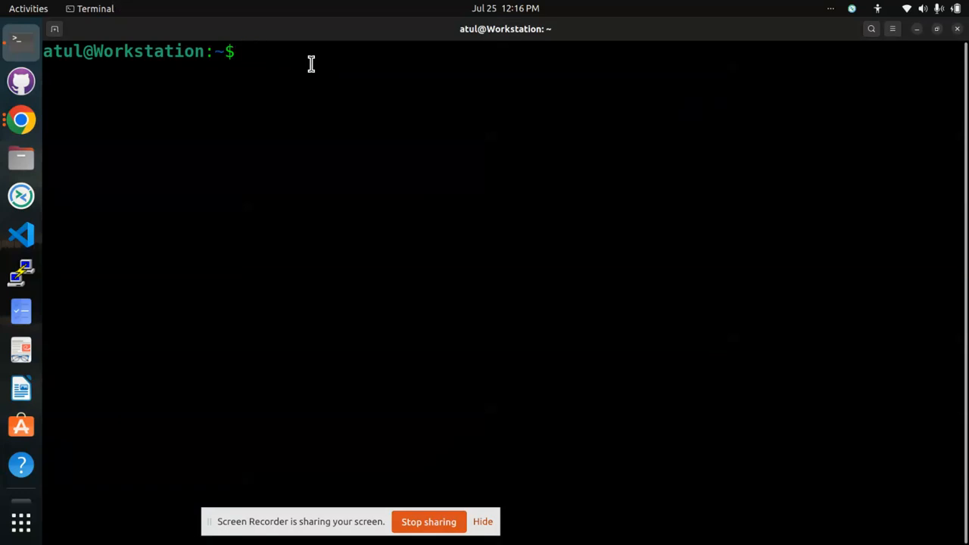
text(CD d)
key(BackSpace)
key(BackSpace)
key(BackSpace)
key(BackSpace)
text(CD)
key(BackSpace)
key(BackSpace)
Change to the Downloads directory with cd and list its files with ls
text(cd Downloads)
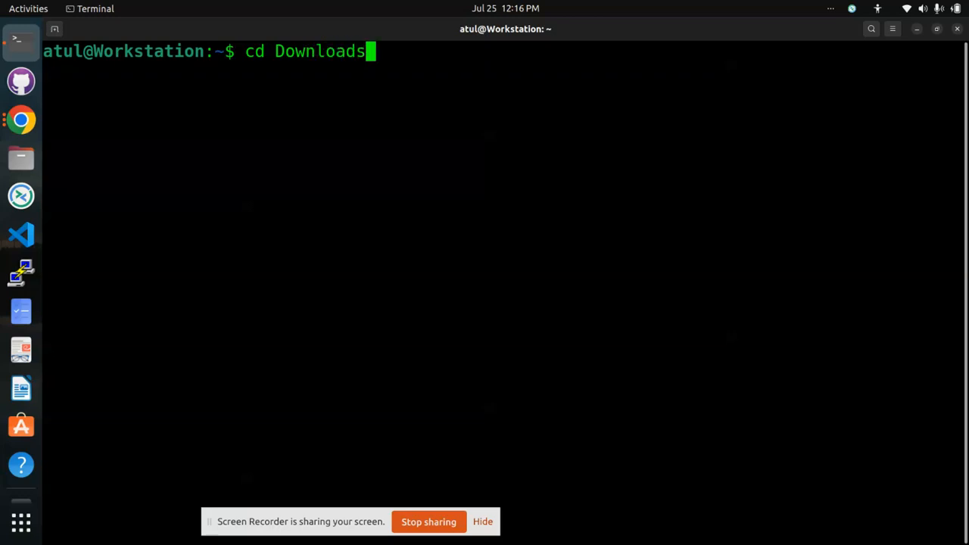
key(Return)
text(ls)
key(Return)
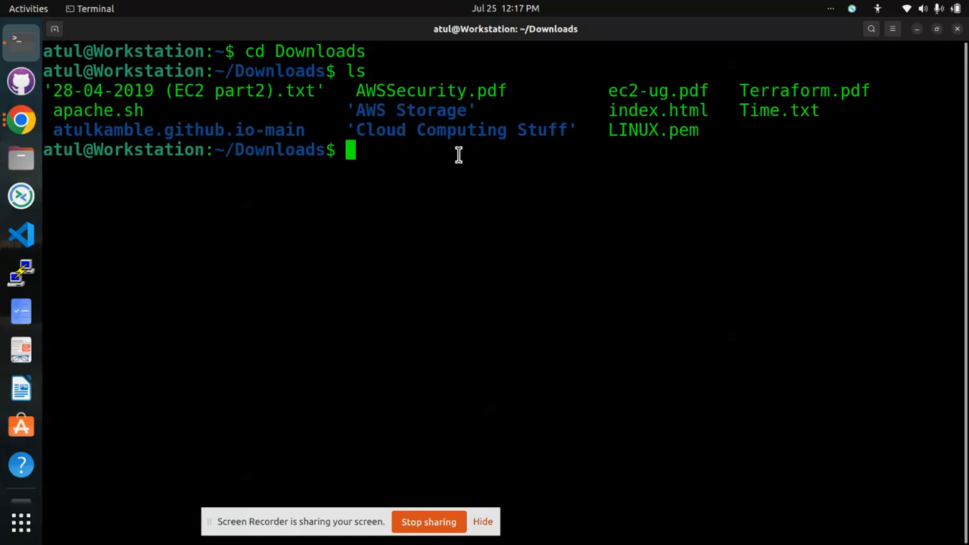
Add execute permission to the LINUX.pem key file with chmod +x
text(chmod)
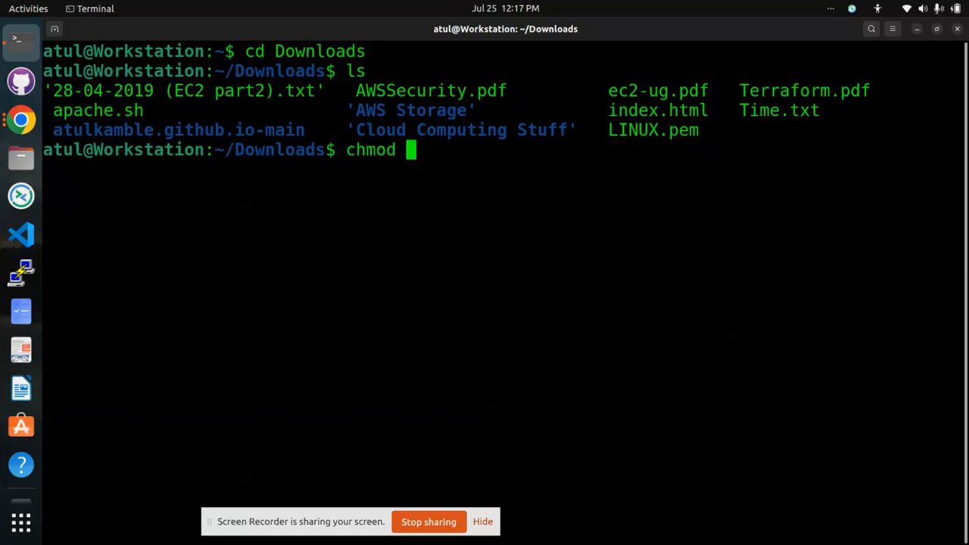
text(+x)
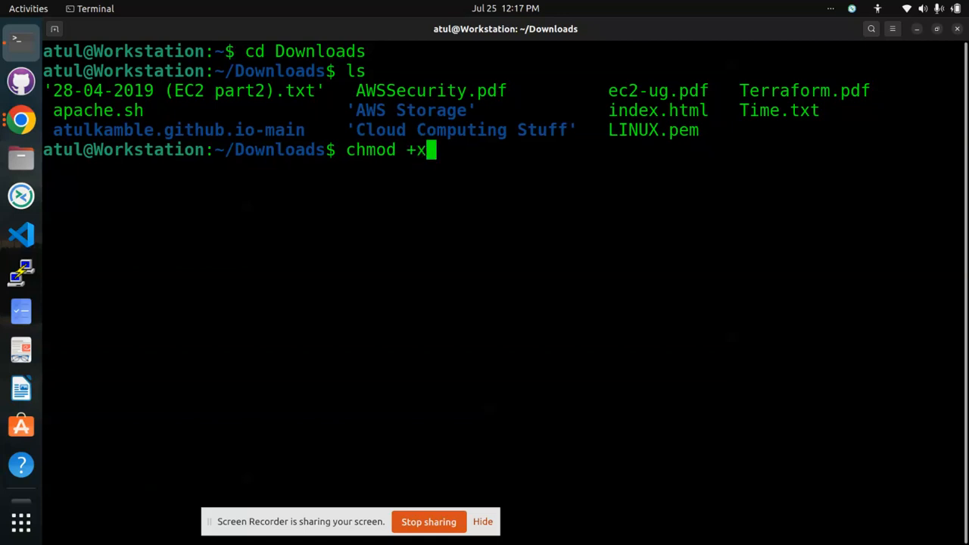
text( LINUX.pem)
key(Return)
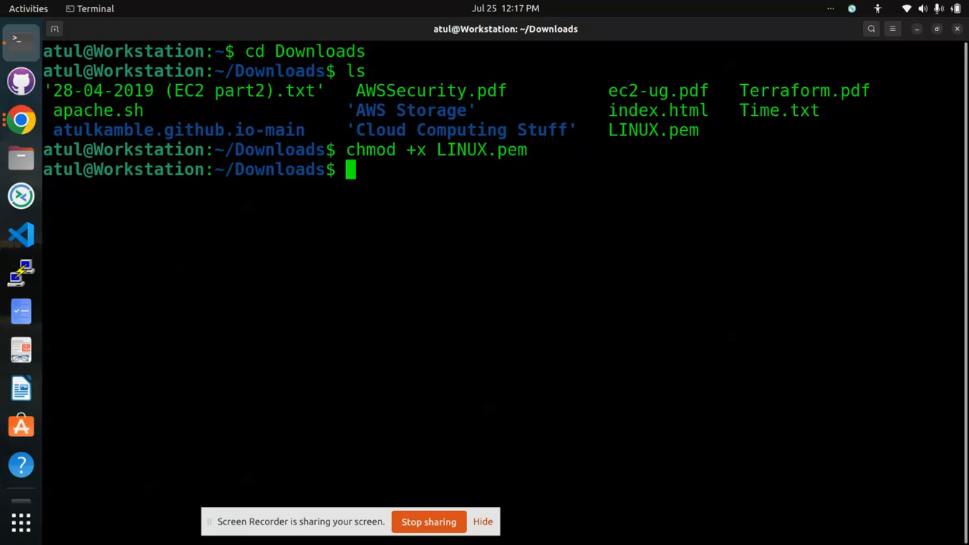
Rework the previous command into chmod 400 LINUX.pem and run it to make the key file read-only for its owner
key(Up)
key(Left)
key(Left)
key(Left)
key(Left)
key(Left)
key(Left)
key(Left)
key(Left)
key(Left)
key(BackSpace)
key(BackSpace)
key(BackSpace)
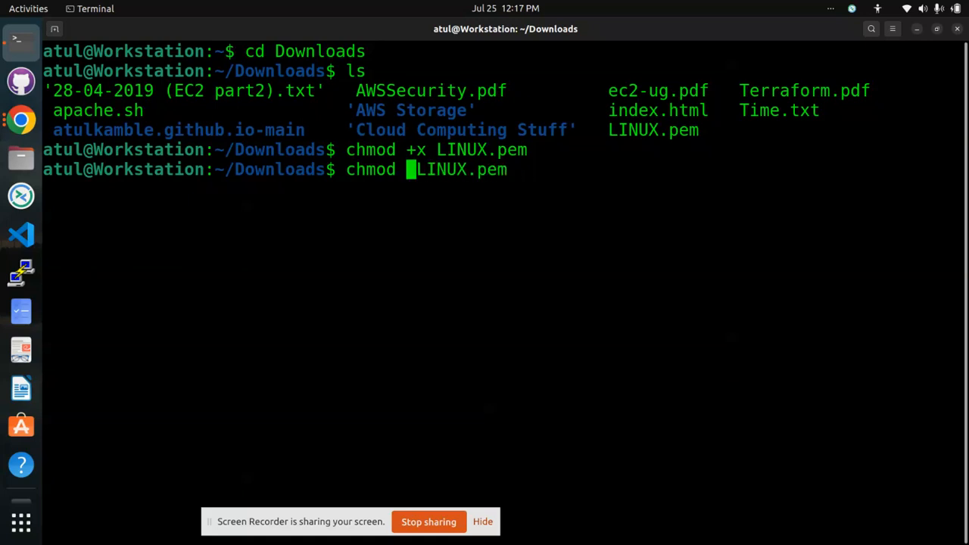
text(400)
key(Right)
key(Right)
key(Right)
key(Right)
key(Right)
key(Right)
key(Right)
key(Right)
key(Right)
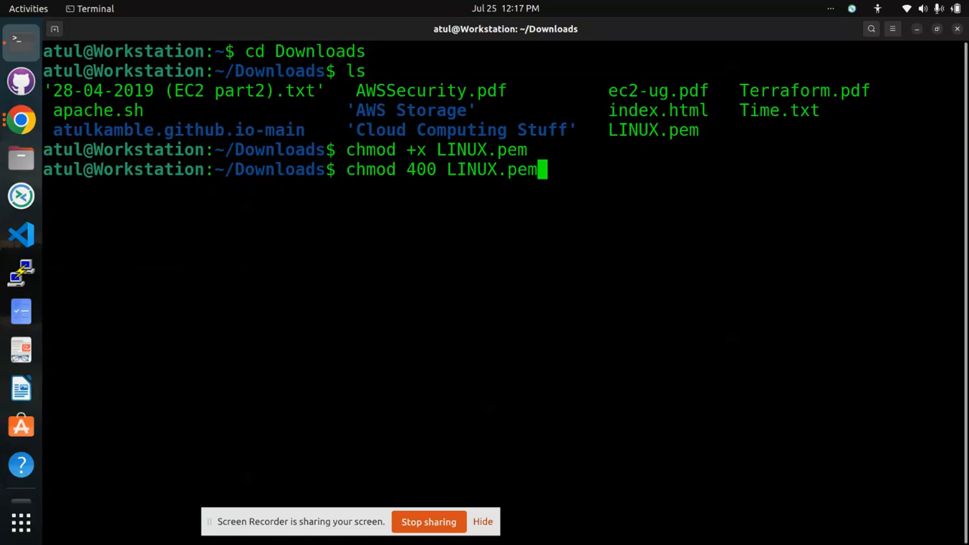
key(Return)
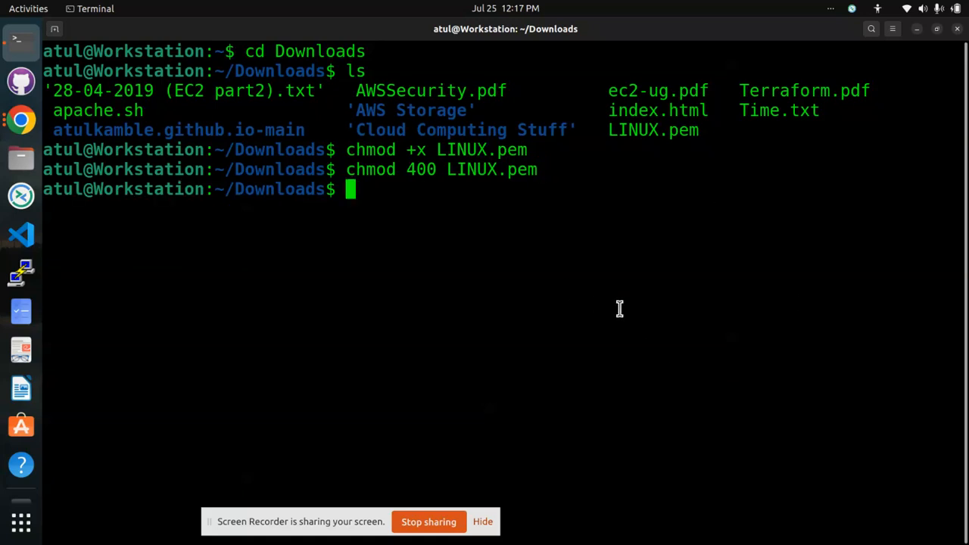
Switch to the EC2 console in Chrome and open the connection instructions for the LINUX instance
click(20, 123)
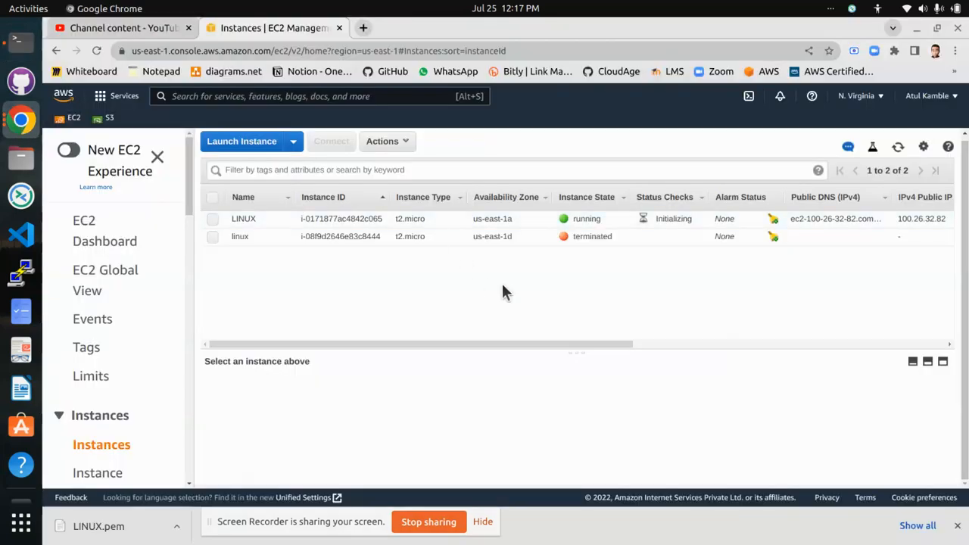
click(213, 220)
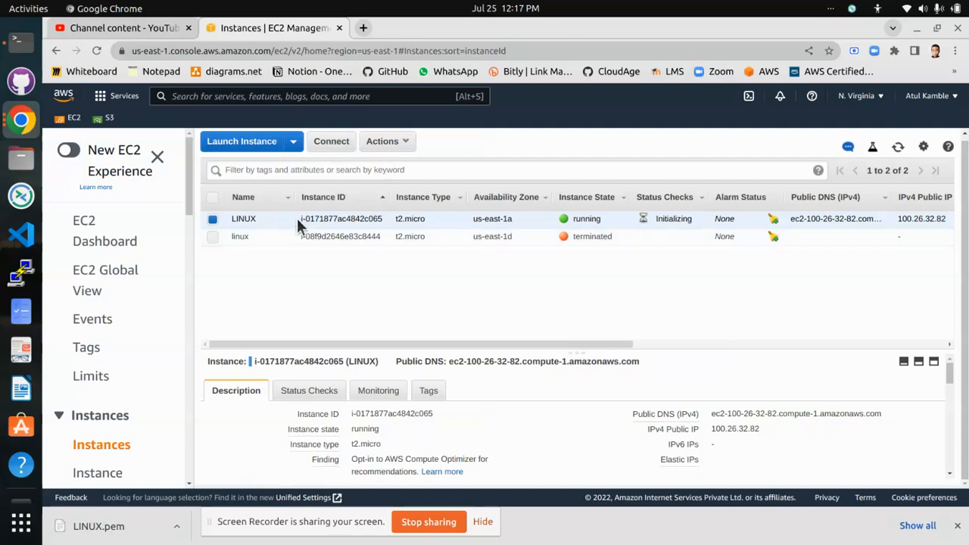
click(333, 142)
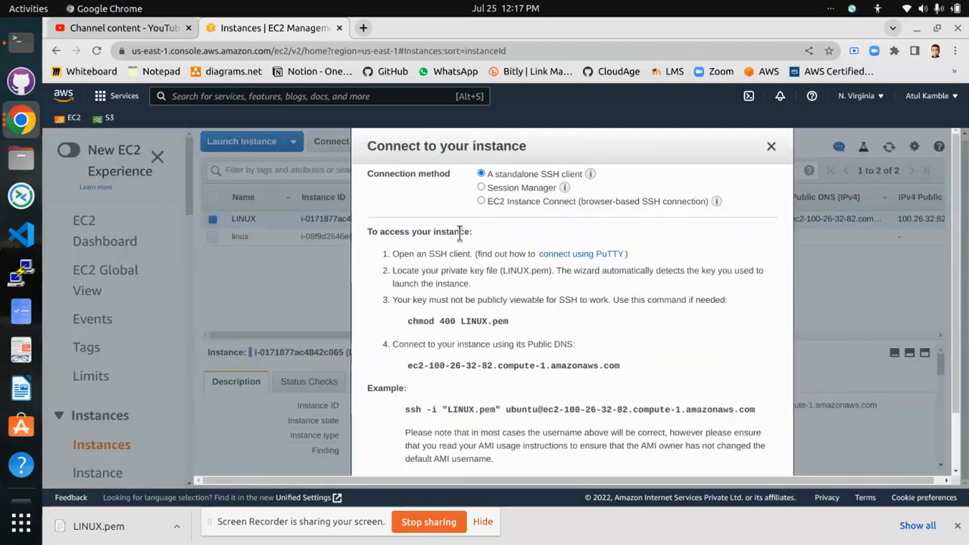
scroll(517, 322, down, 2)
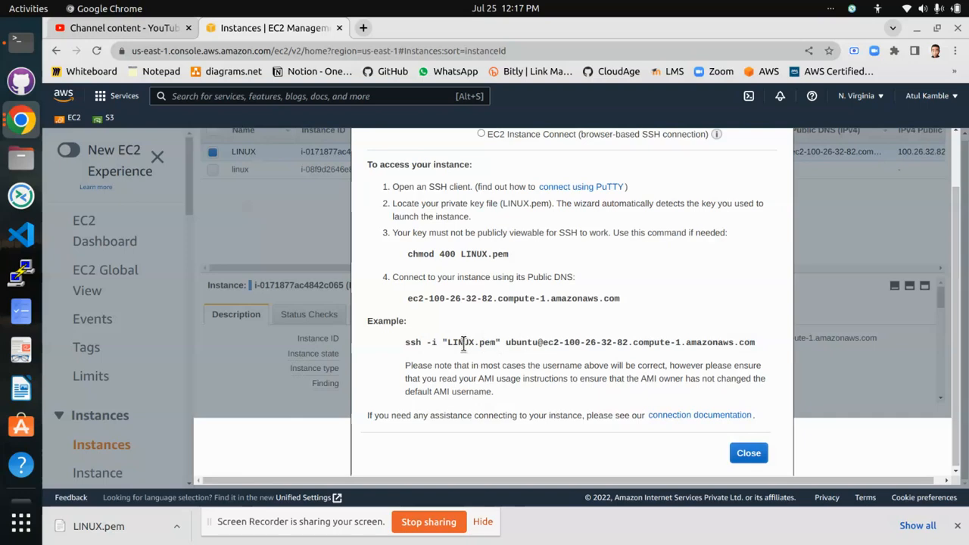
Copy the example ssh command for the LINUX instance from the connection instructions
drag(538, 342, 613, 342)
click(503, 345)
drag(756, 343, 407, 345)
click(406, 344)
mouse_move(405, 342)
mouse_down()
mouse_move(755, 345)
mouse_move(403, 341)
mouse_move(415, 343)
mouse_up()
click(754, 345)
right_click(414, 343)
click(438, 354)
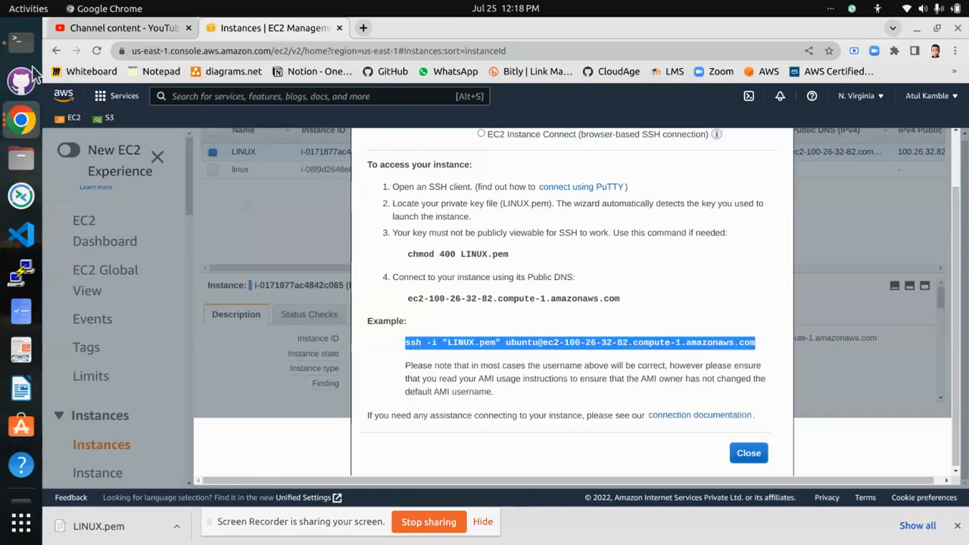
Switch to Terminal, paste the copied ssh -i "LINUX.pem" command for the ubuntu user's EC2 host, and run it
click(21, 40)
right_click(395, 210)
click(433, 249)
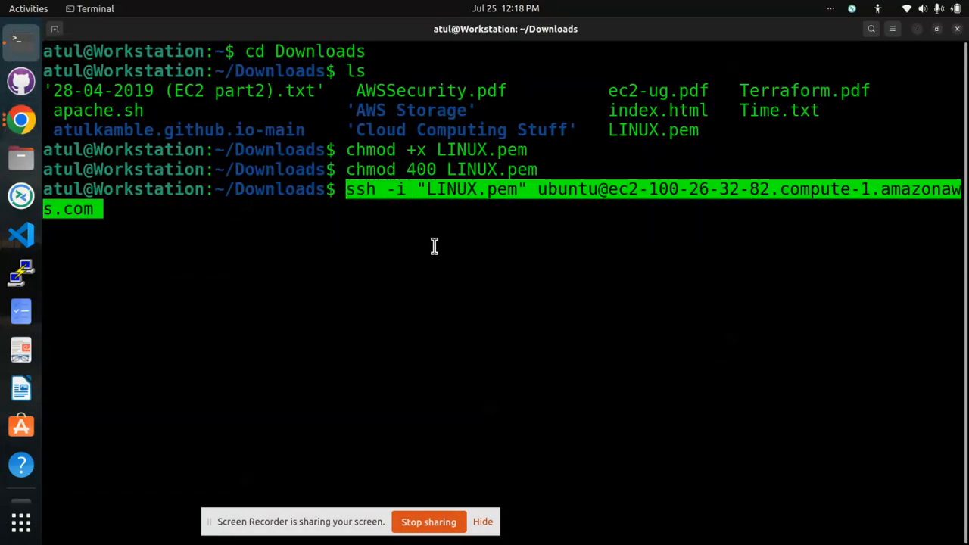
key(Return)
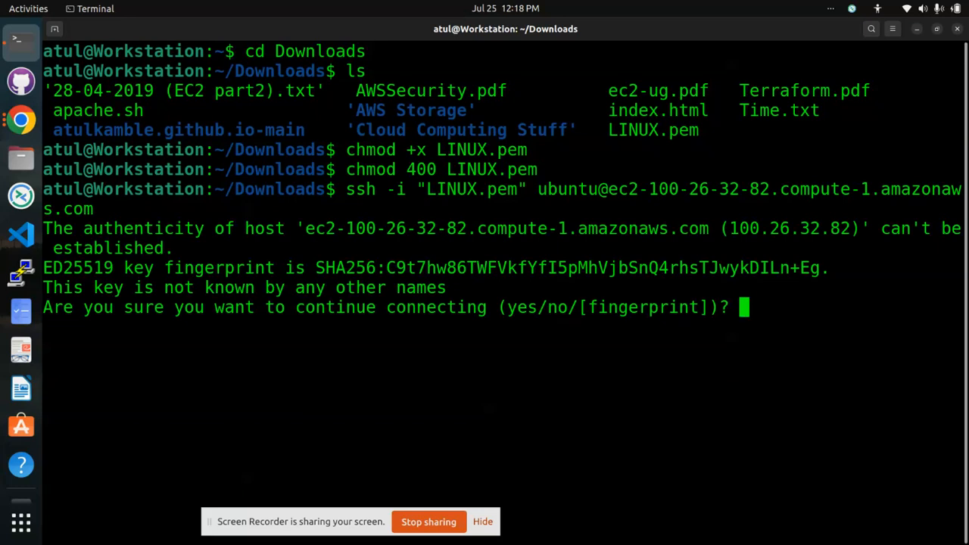
Answer yes to the host authenticity question to continue connecting to the instance
text(yre)
key(BackSpace)
key(BackSpace)
text(es)
key(Return)
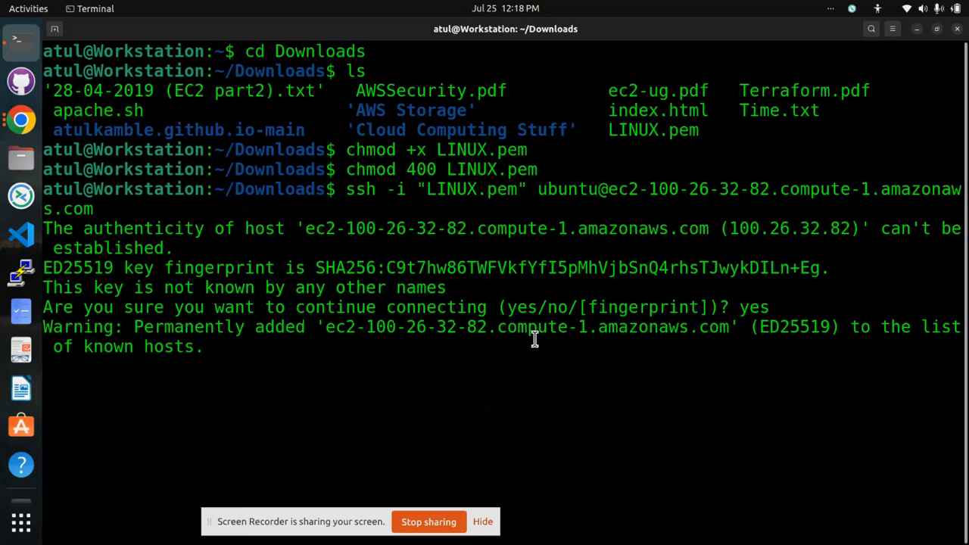
Examine the remote shell prompt for the login user name and the instance's private IP host name
drag(360, 510, 639, 341)
drag(707, 306, 841, 239)
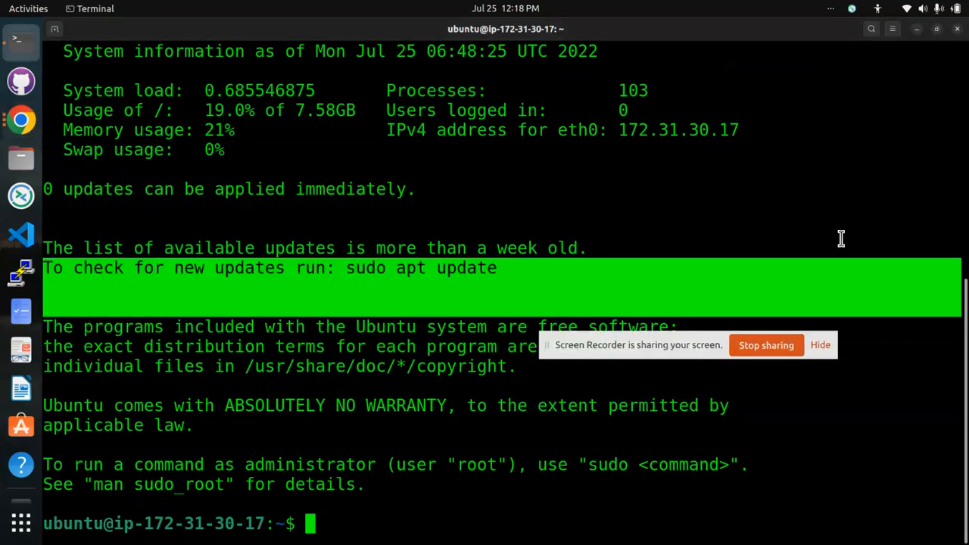
click(728, 230)
drag(687, 360, 723, 295)
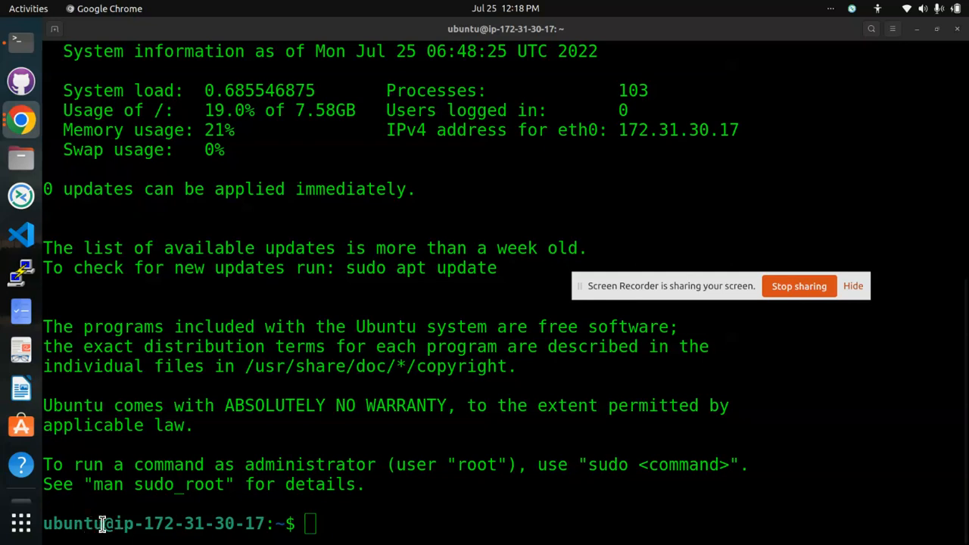
drag(103, 522, 33, 521)
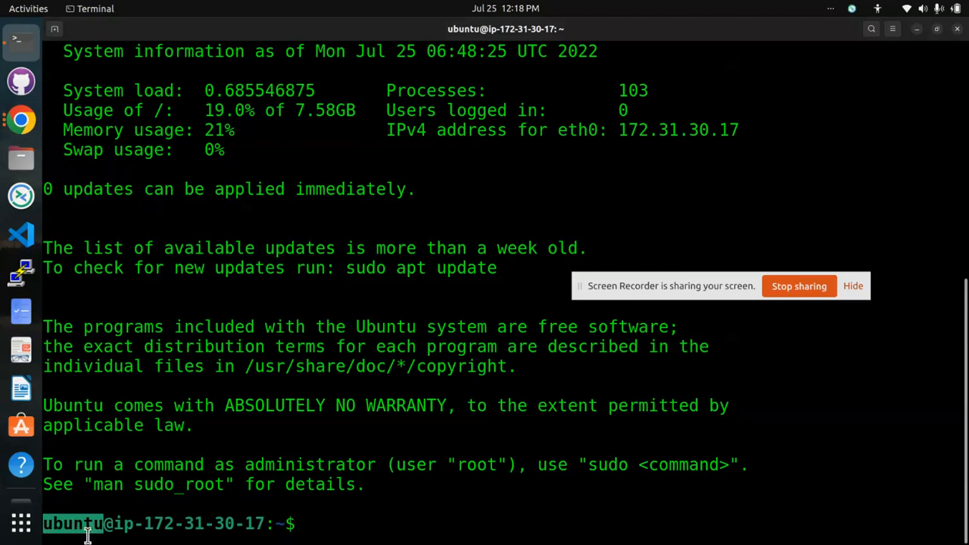
drag(117, 530, 175, 526)
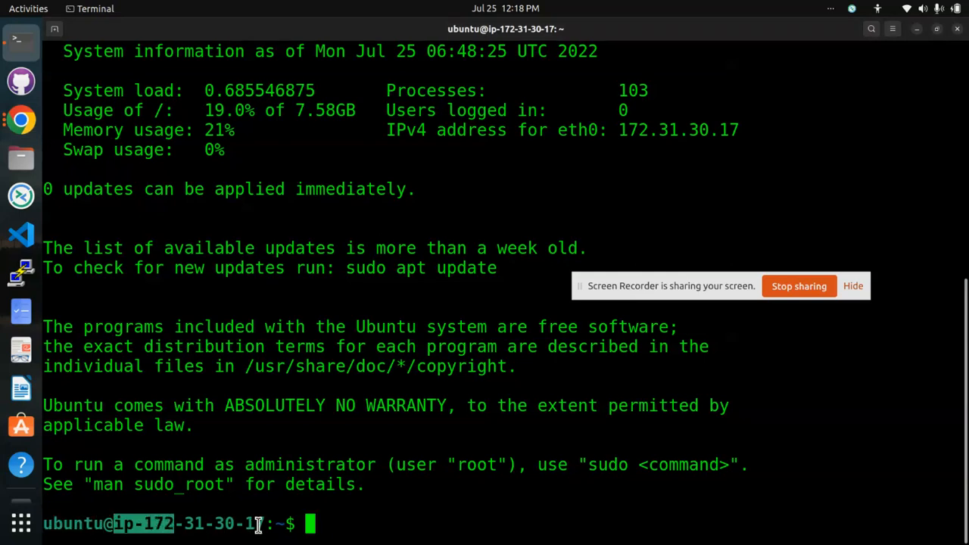
click(260, 525)
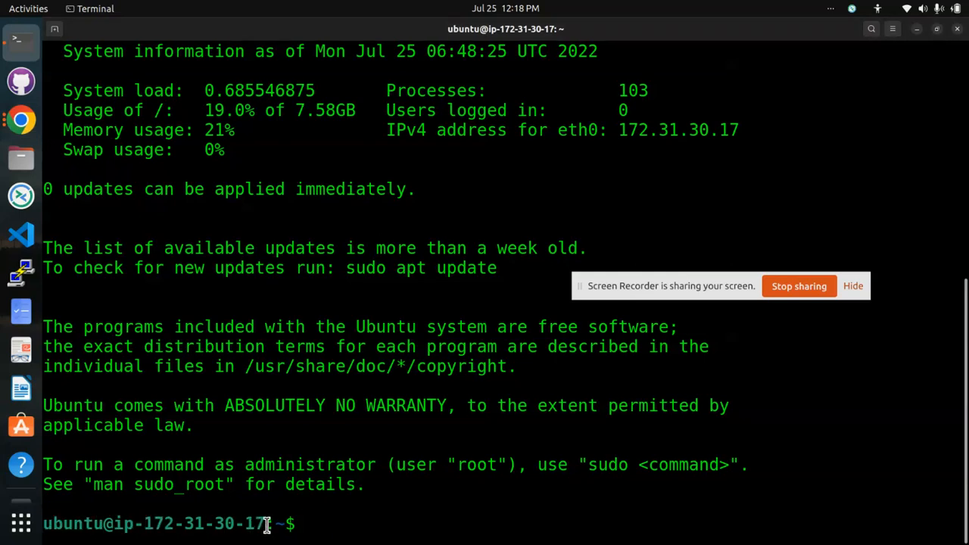
drag(266, 526, 219, 535)
click(131, 525)
click(274, 536)
List the contents of the instance's home directory with ls
text(ls)
key(Return)
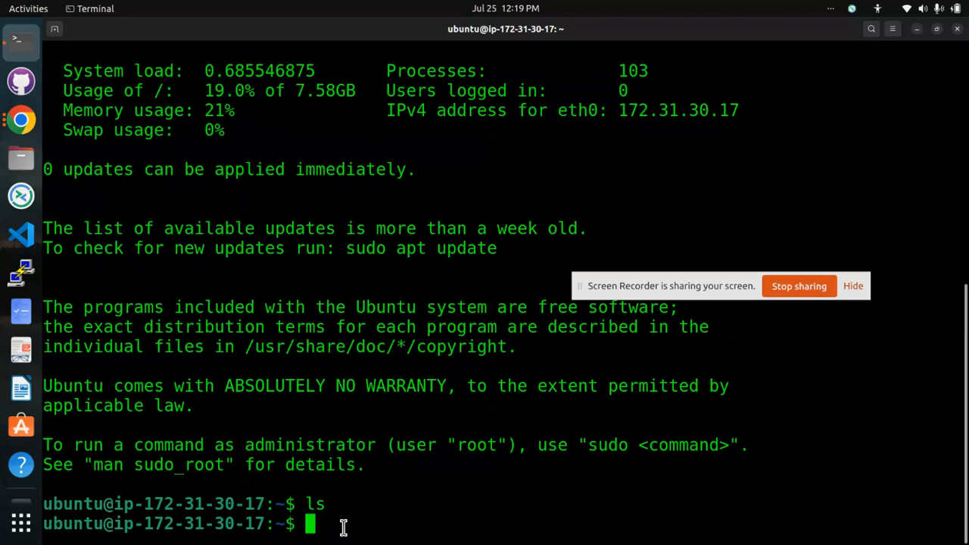
Try to create a directory named with the user's first name by running mkdr
text(mkdie)
key(BackSpace)
key(BackSpace)
text(r)
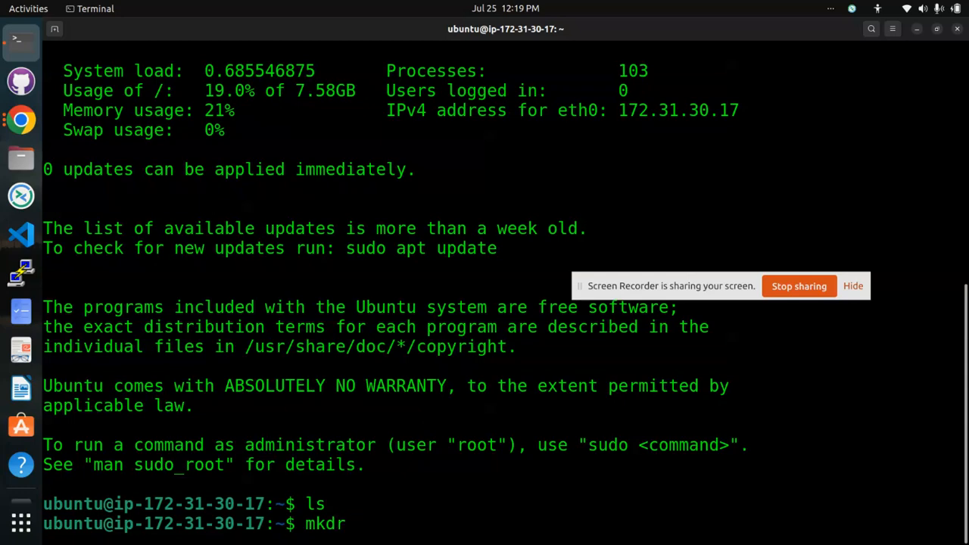
text( atul)
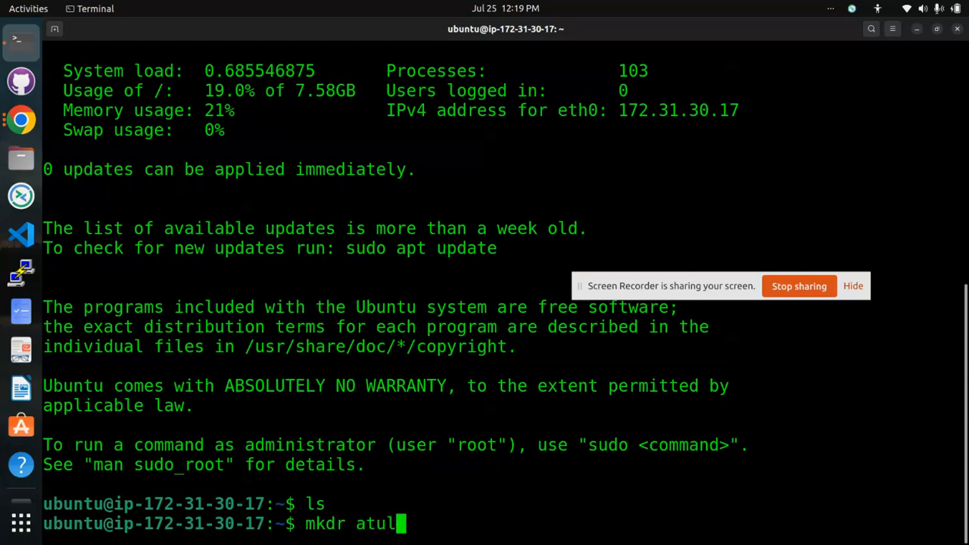
key(Return)
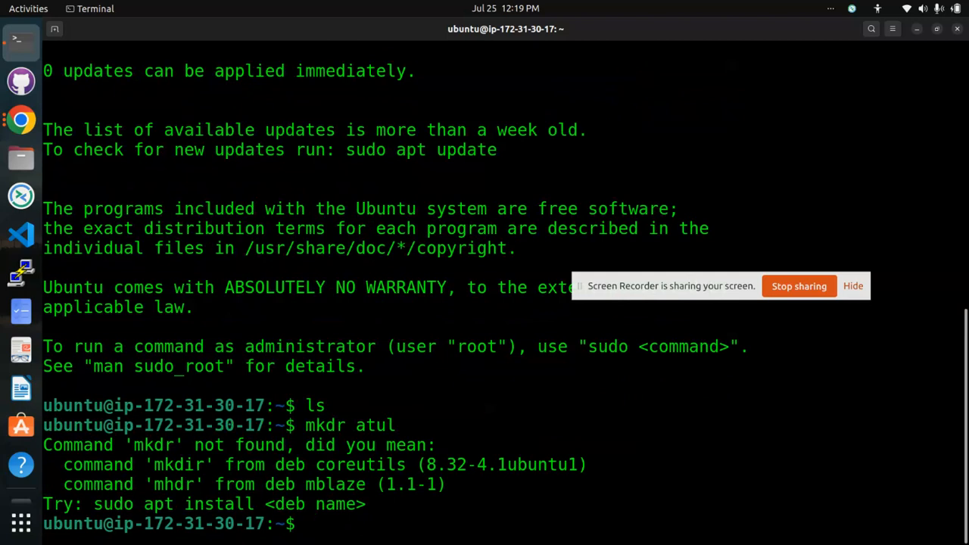
Recall the previous command, correct it to mkdir, and run it to create the directory with the user's first name
key(Up)
key(Left)
key(Left)
key(Left)
key(Left)
key(Left)
key(Left)
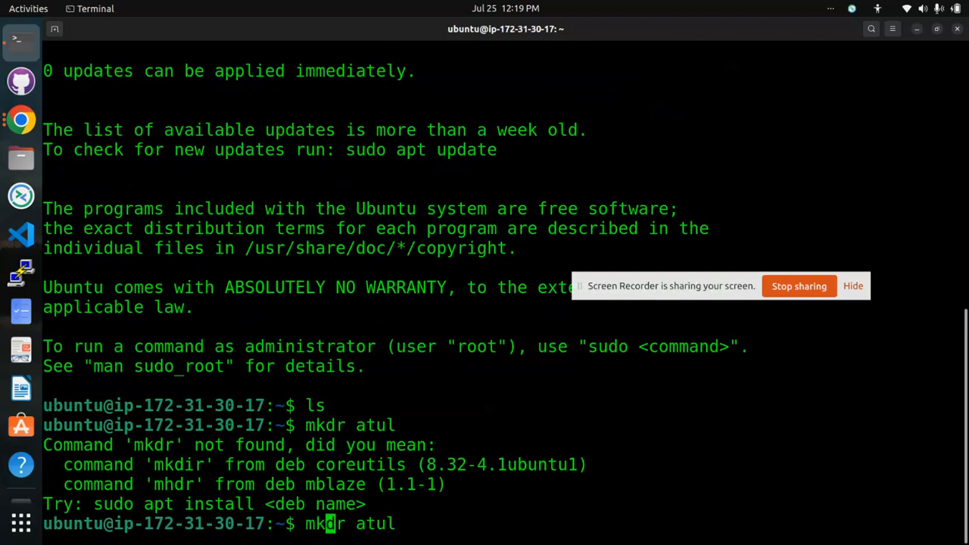
text(i)
key(Right)
key(Right)
key(Right)
key(Right)
key(Right)
key(Right)
key(Return)
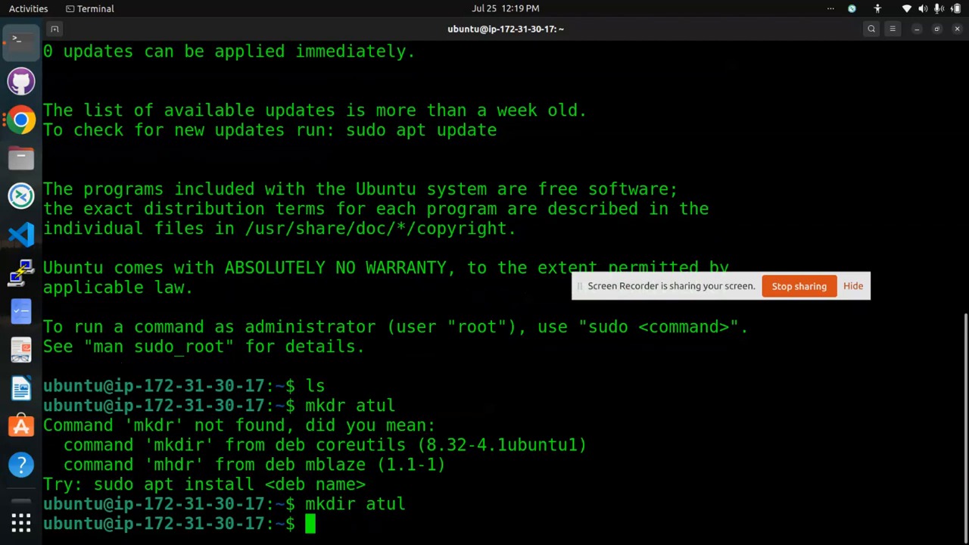
List the home directory with ls to check the new folder and end the SSH session with exit
text(ls)
key(Return)
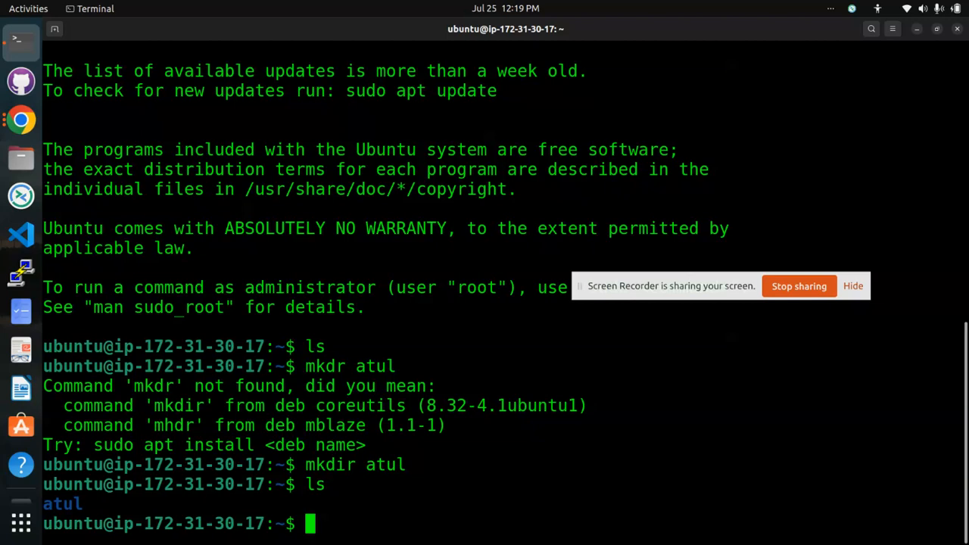
double_click(79, 505)
click(129, 508)
text(exit)
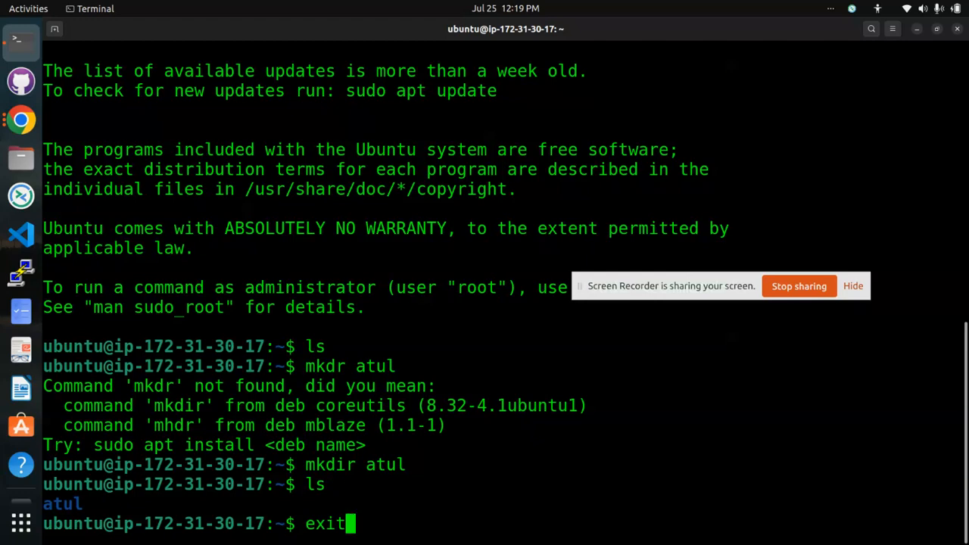
key(Return)
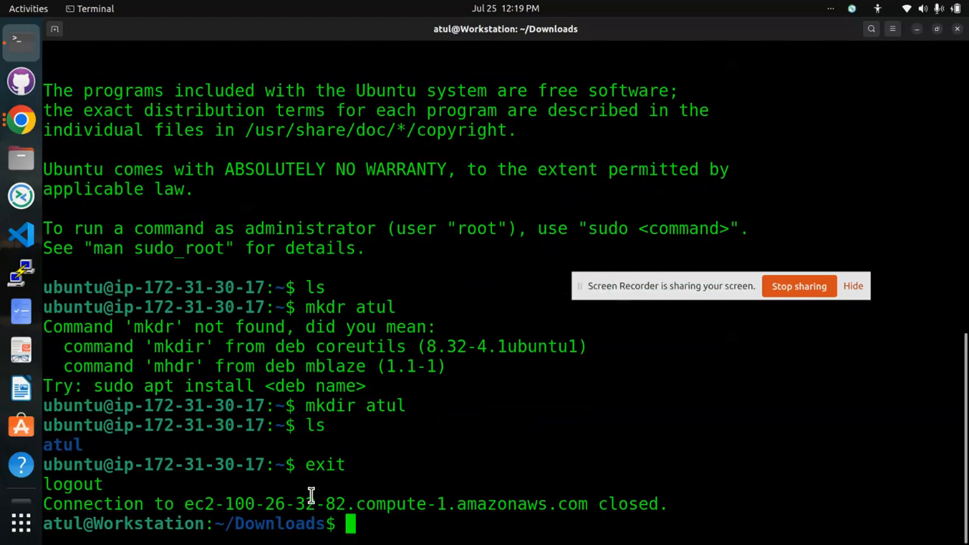
Switch to the EC2 Management Console window in Chrome and close the connection instructions
click(23, 122)
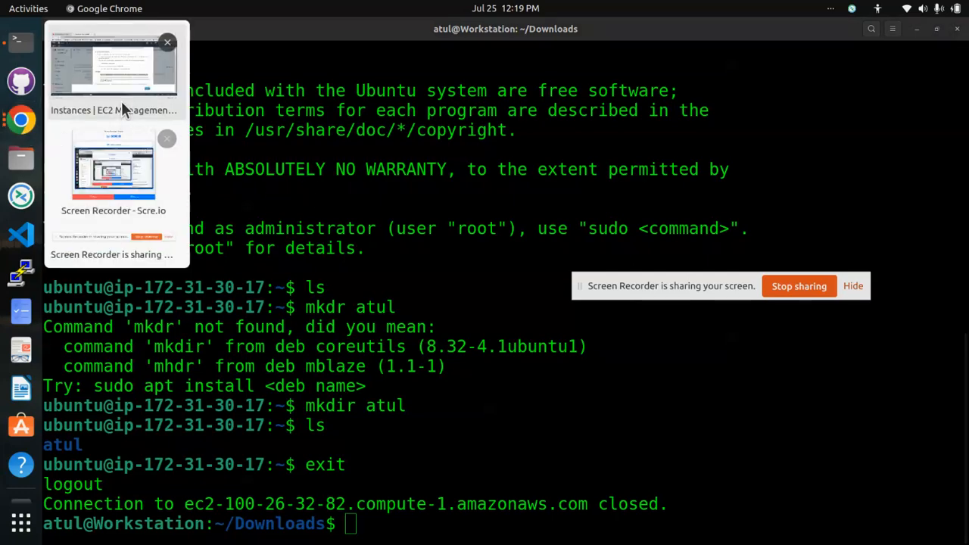
click(122, 102)
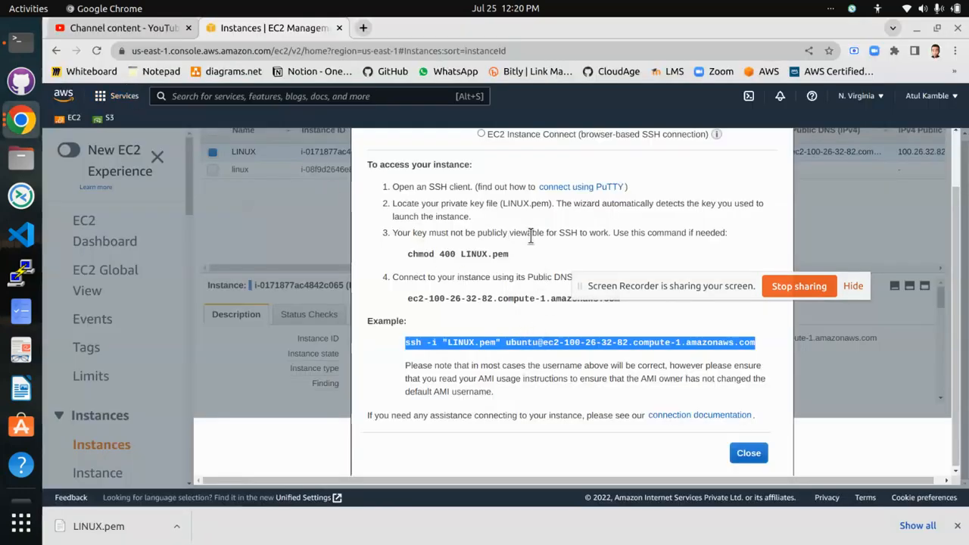
click(752, 453)
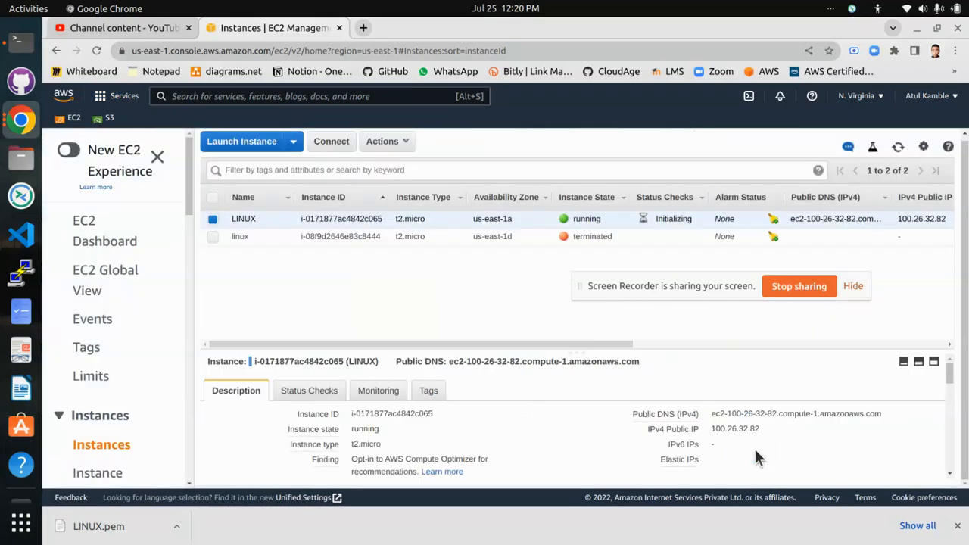
Review the LINUX instance's description details and the remaining columns of the instances table
scroll(347, 379, down, 5)
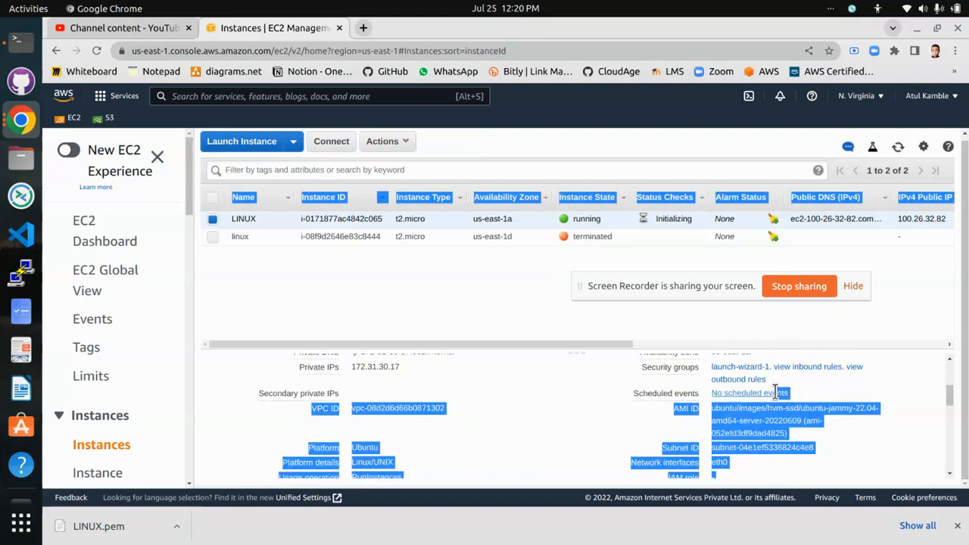
drag(660, 289, 749, 474)
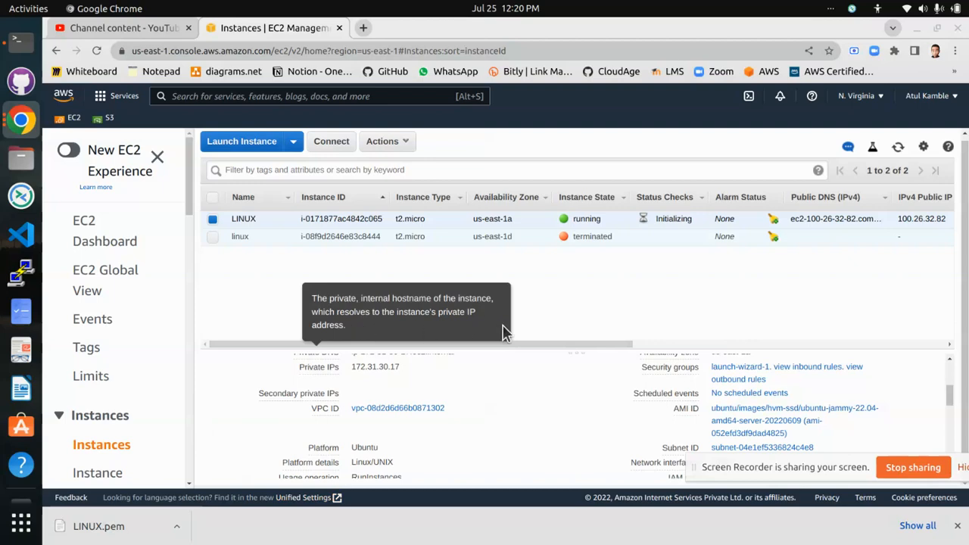
click(674, 344)
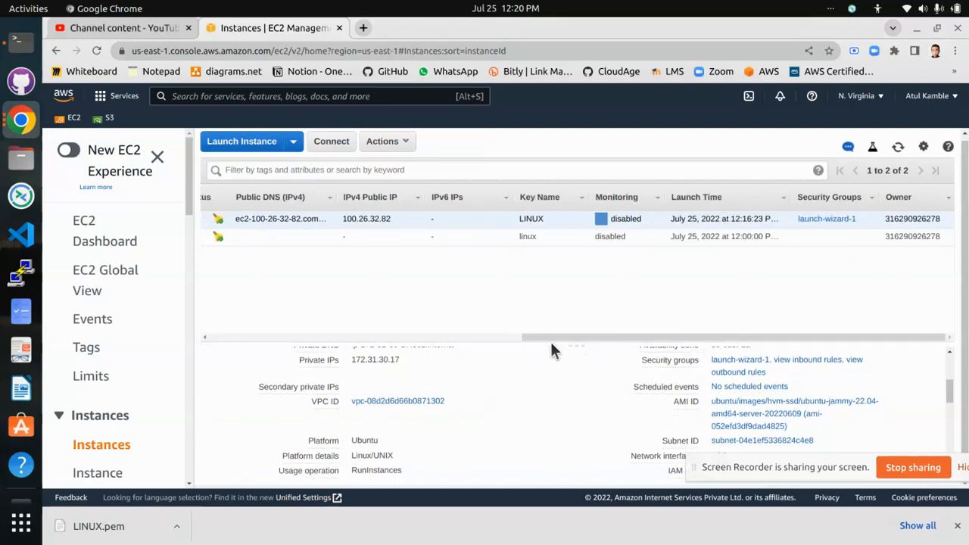
drag(532, 340, 185, 341)
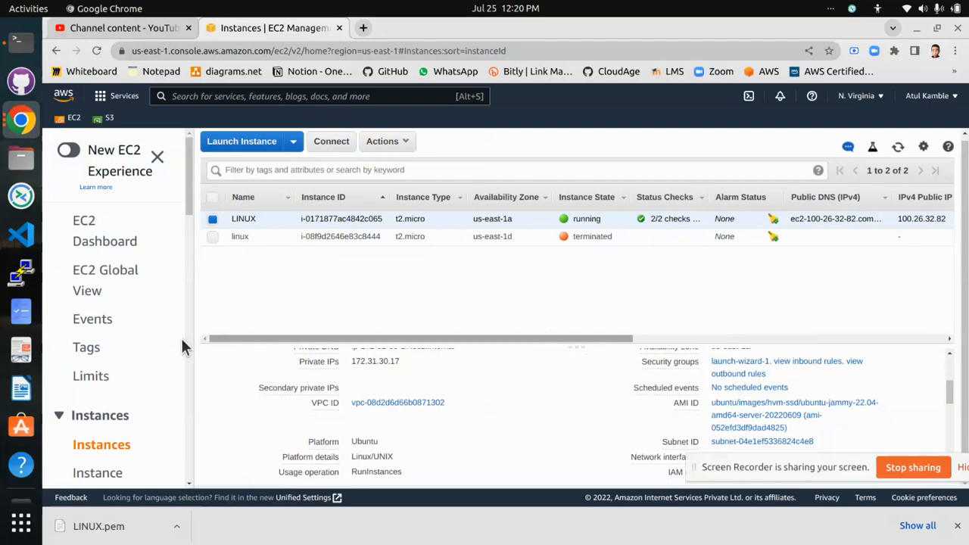
Terminate the LINUX instance and confirm the termination
click(212, 219)
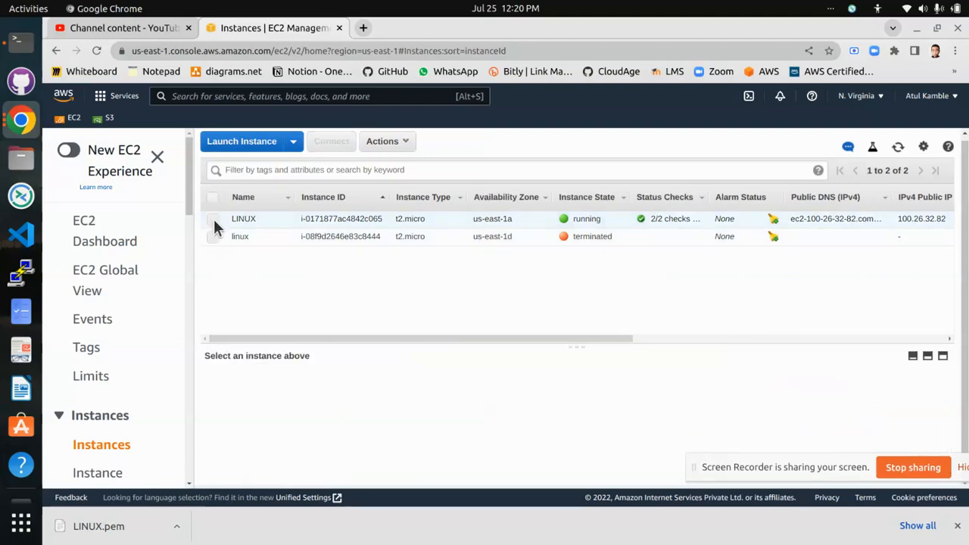
click(212, 219)
click(395, 144)
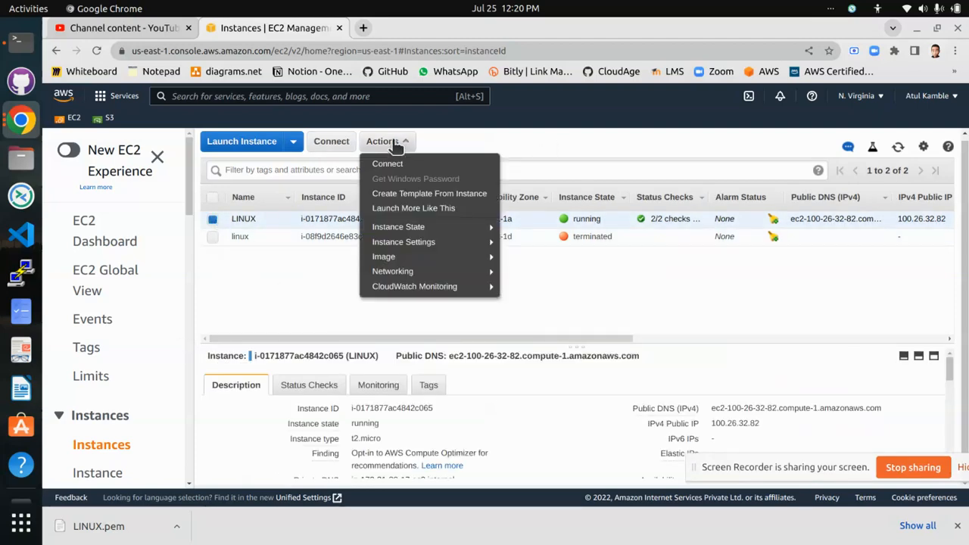
mouse_move(396, 226)
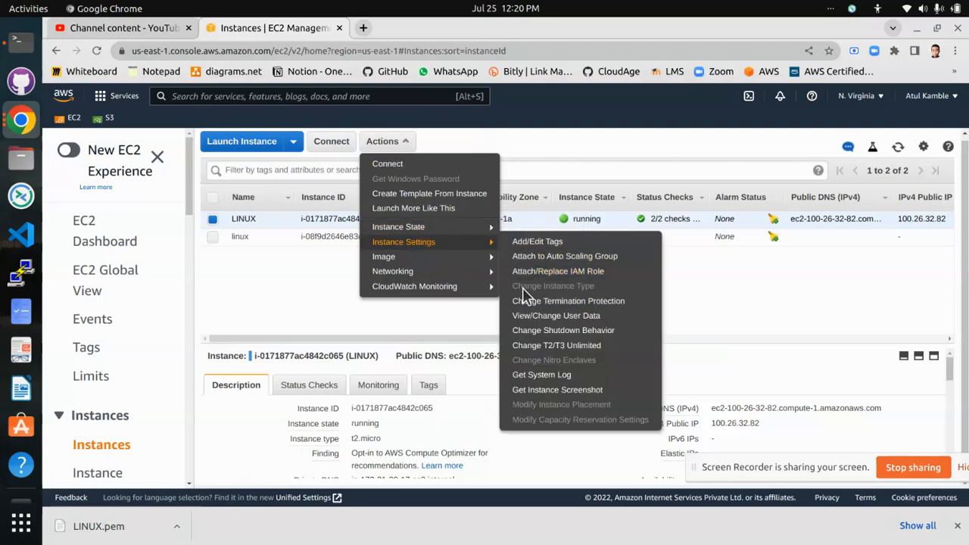
click(528, 287)
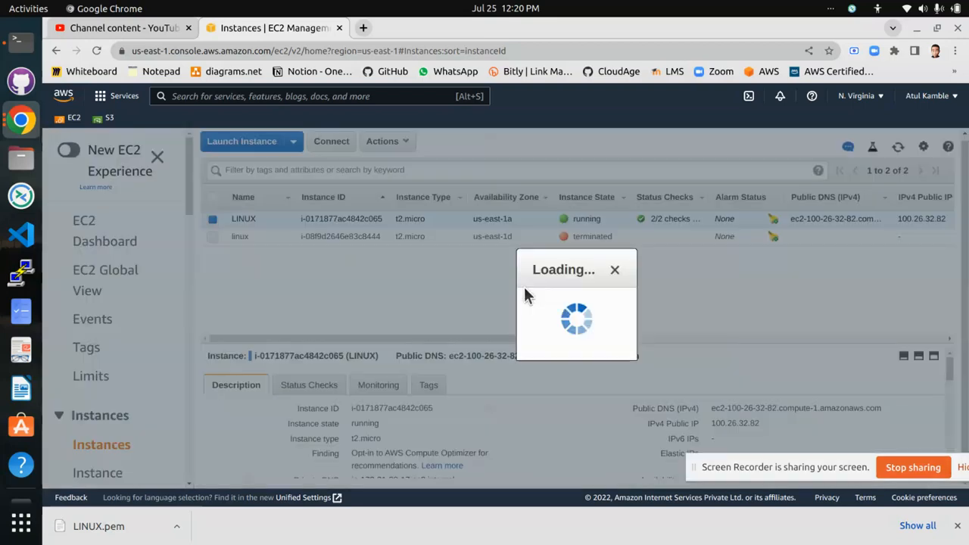
click(750, 390)
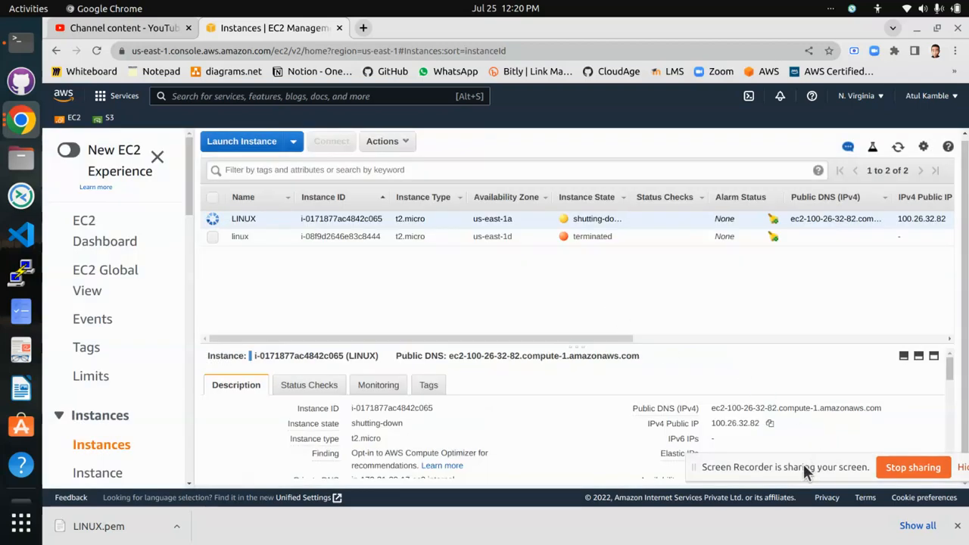
Widen the Instance State column and sort the instances table by Status Checks
drag(804, 464, 439, 370)
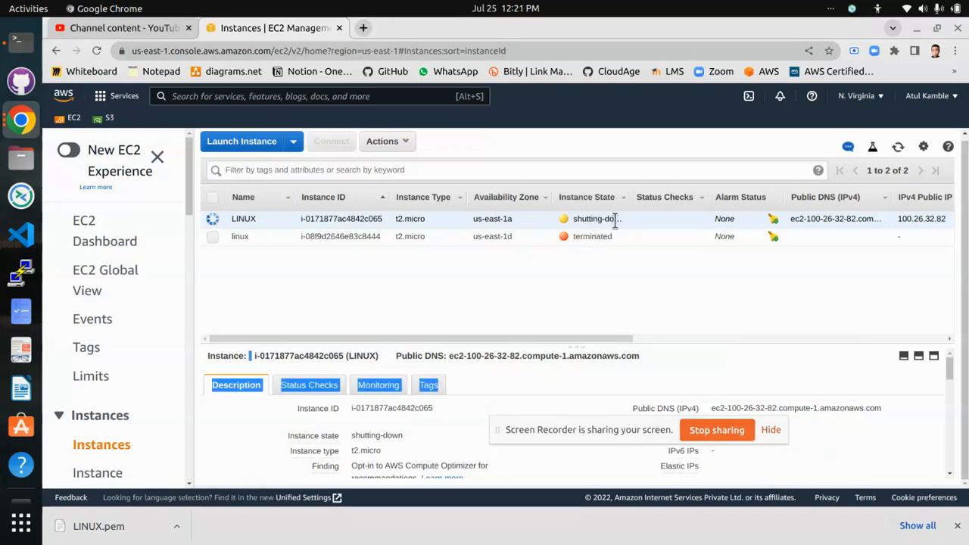
drag(627, 197, 657, 197)
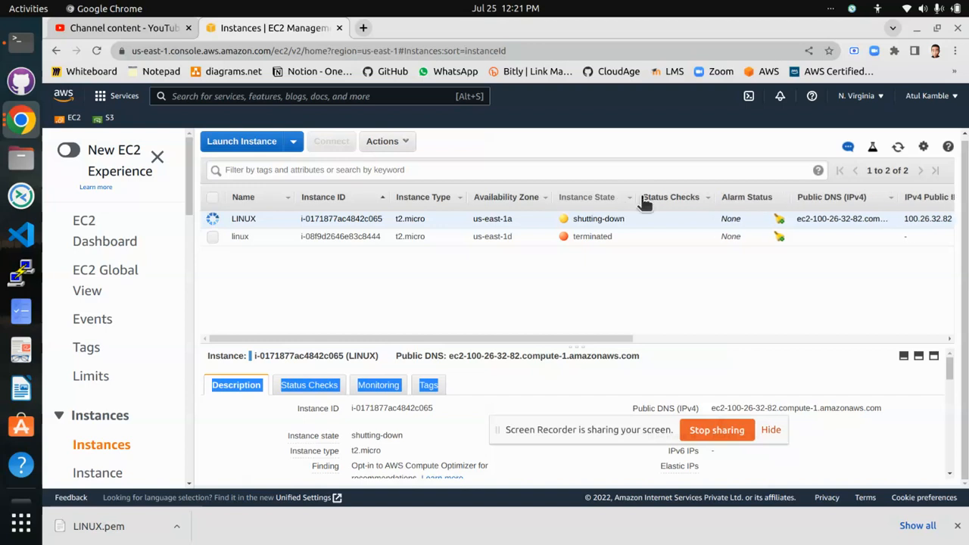
click(675, 199)
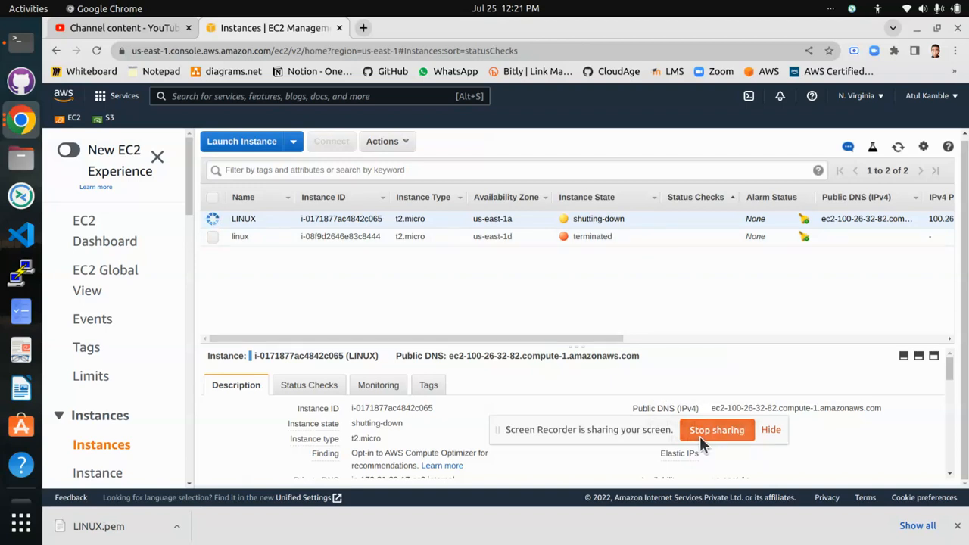
drag(625, 434, 739, 320)
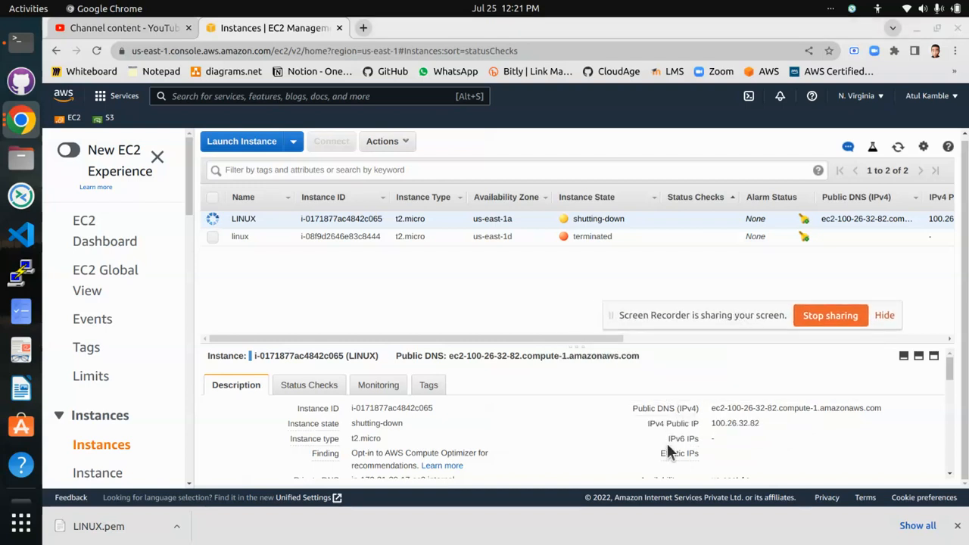